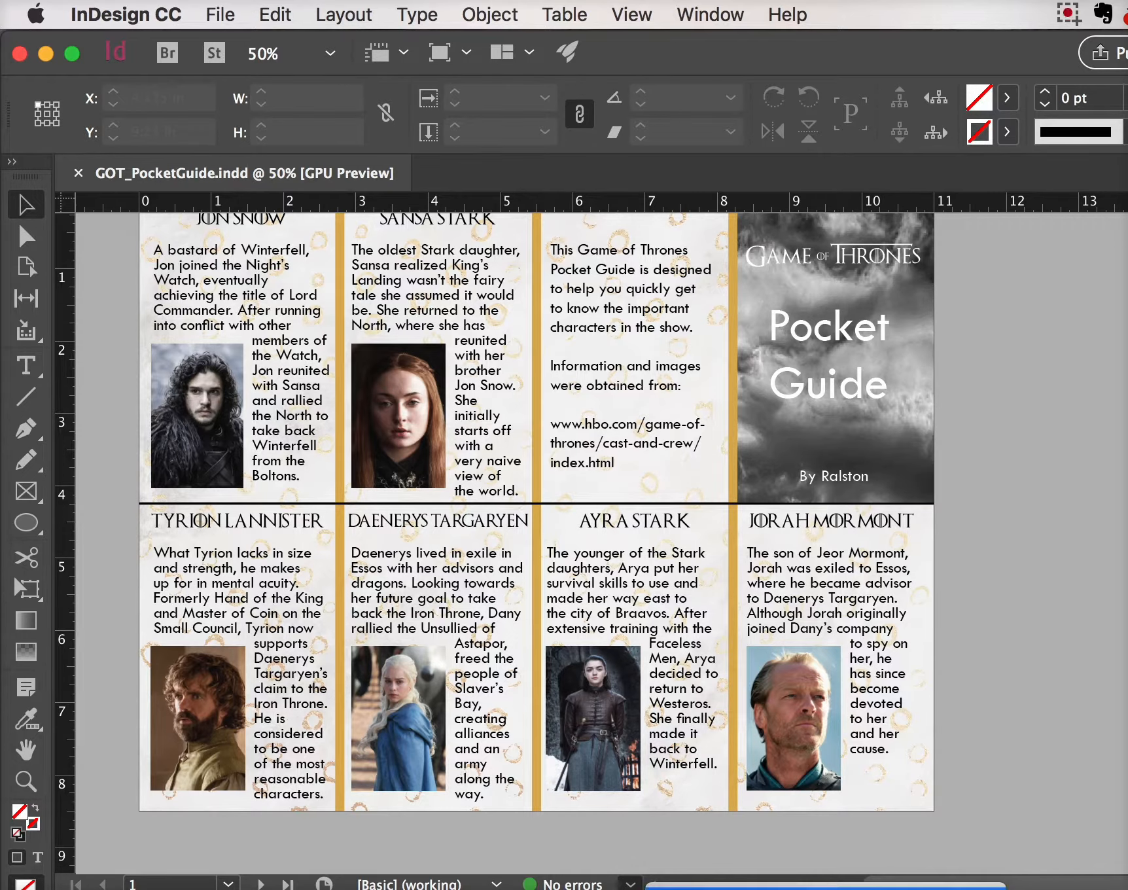
Create a new preflight profile named Print
left_click(726, 888)
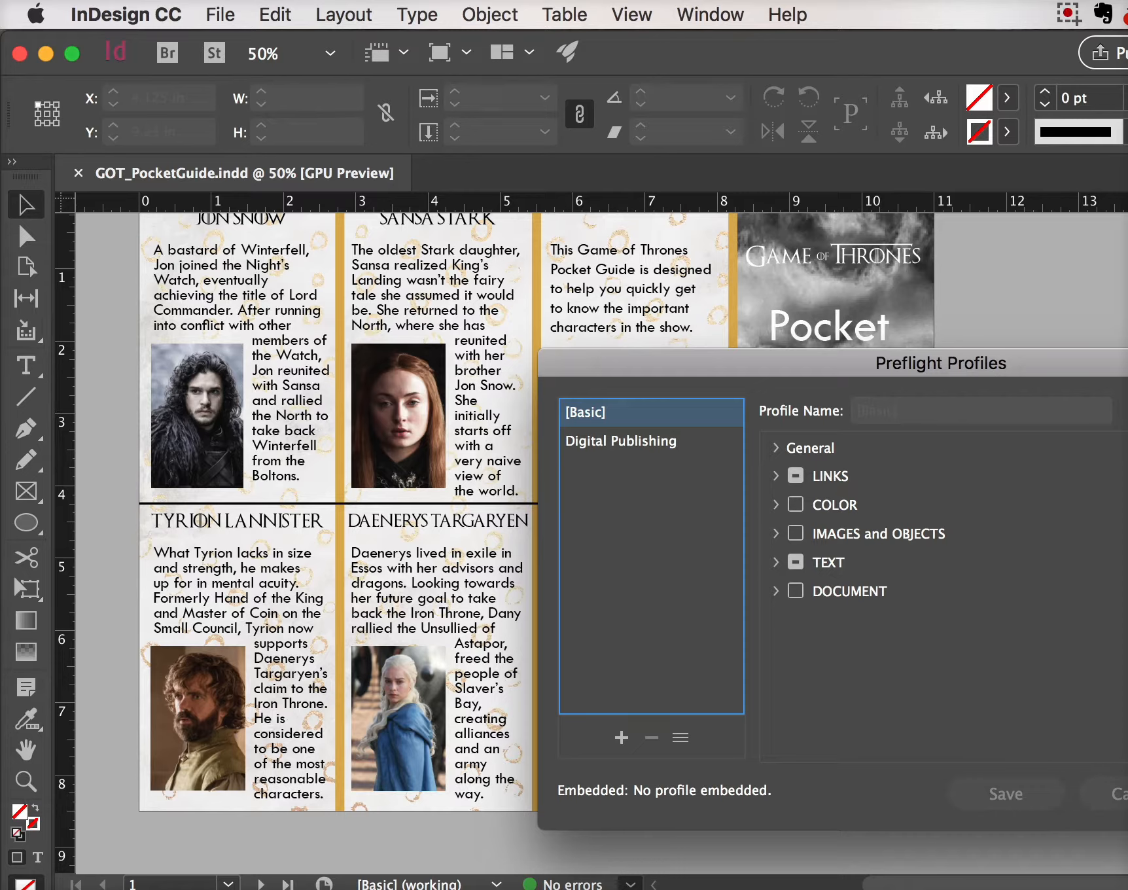
left_click(622, 737)
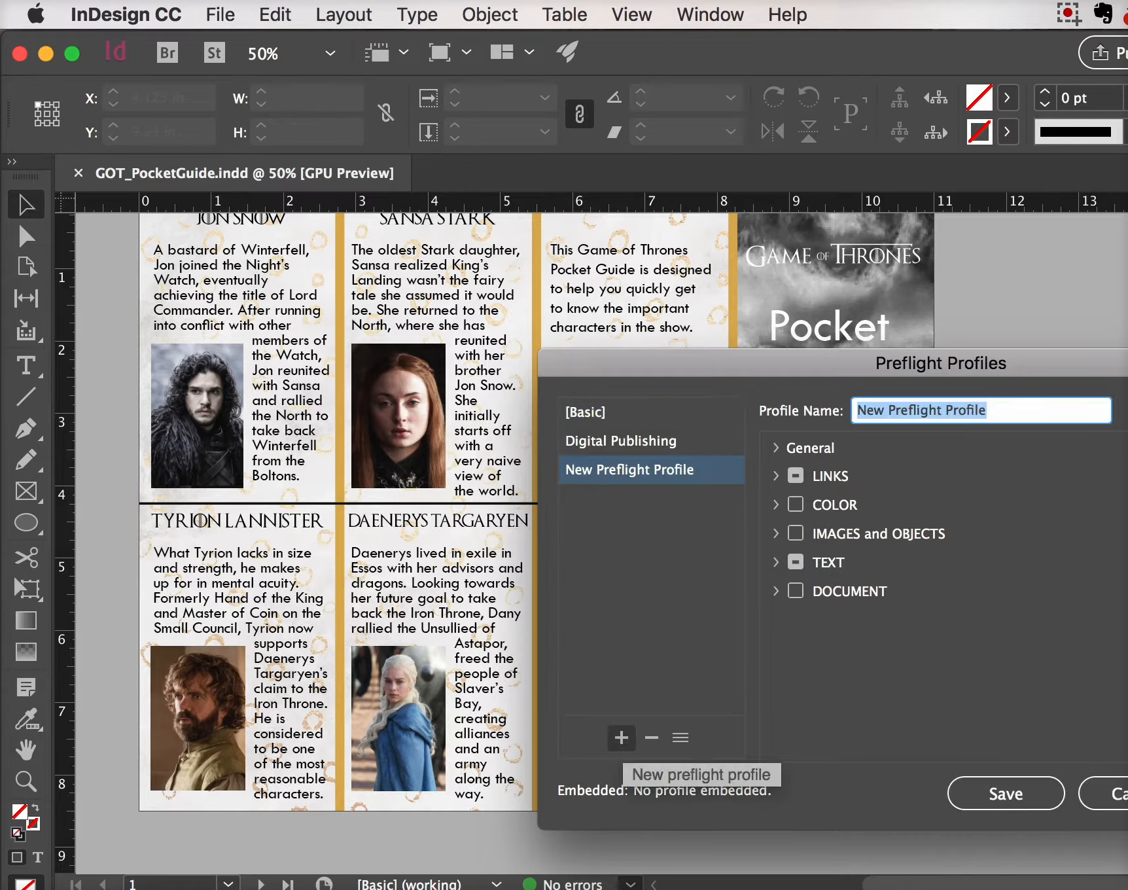
type("Print")
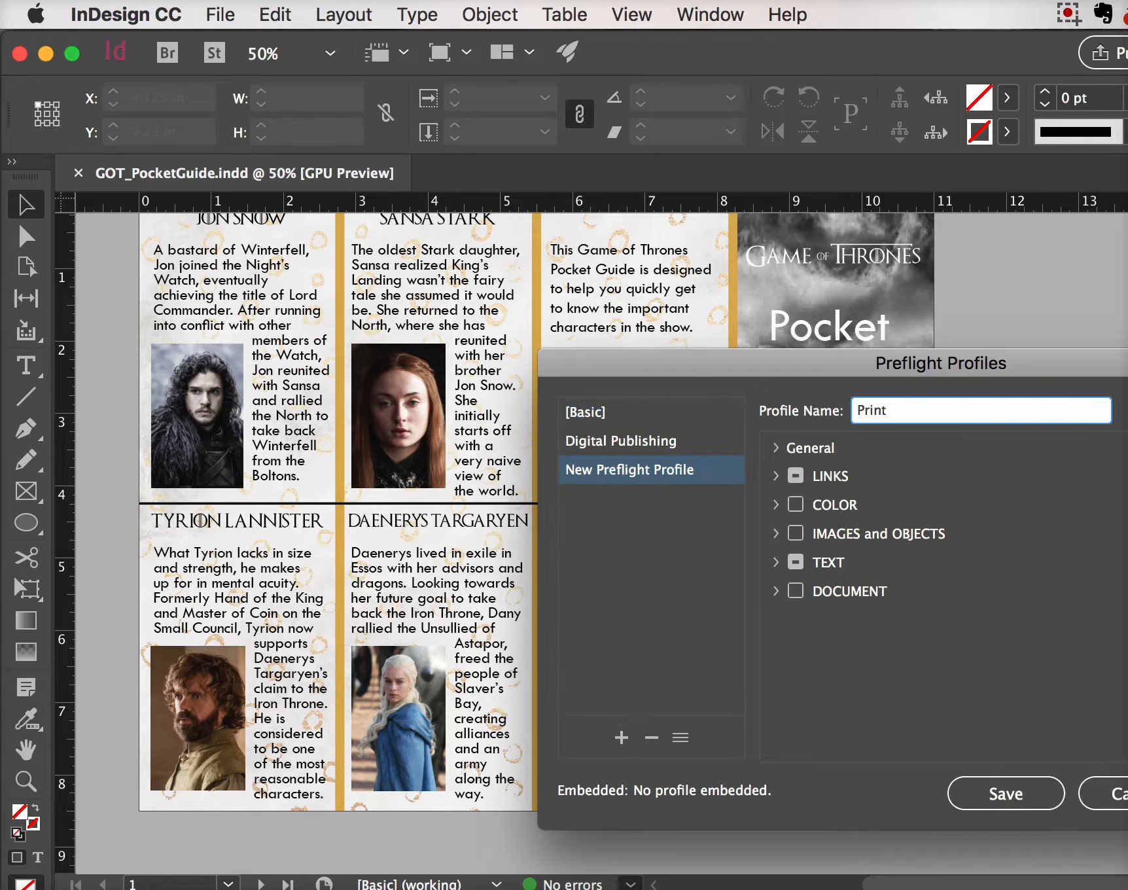
Make the Print profile flag RGB as a disallowed colour space
left_click(776, 505)
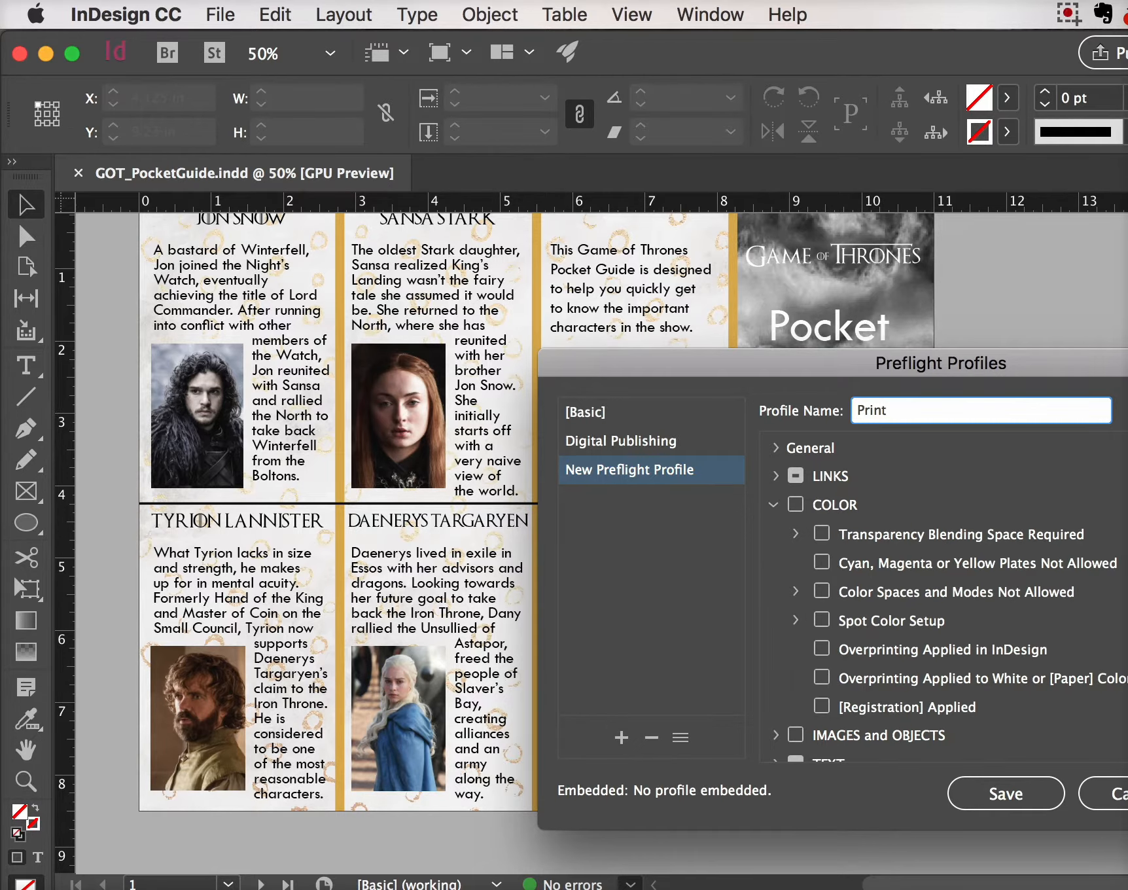
left_click(795, 591)
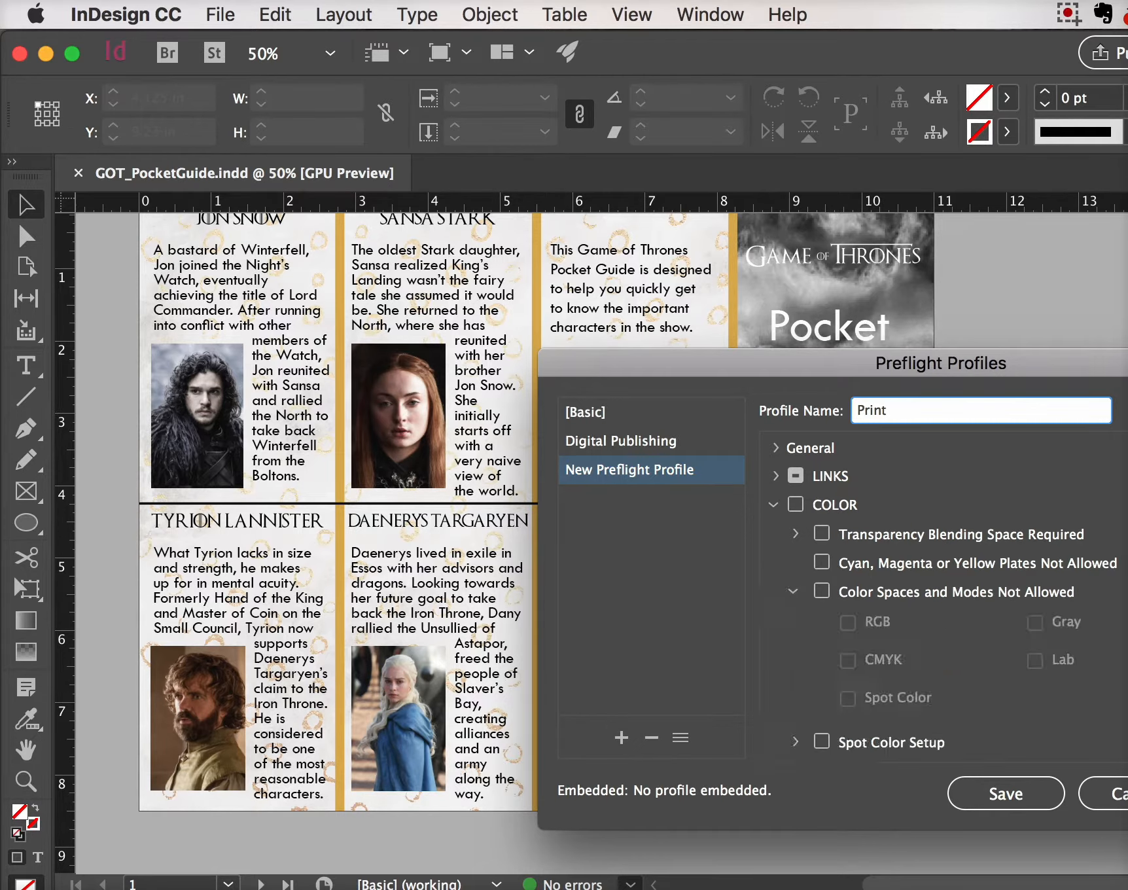
left_click(822, 591)
left_click(848, 622)
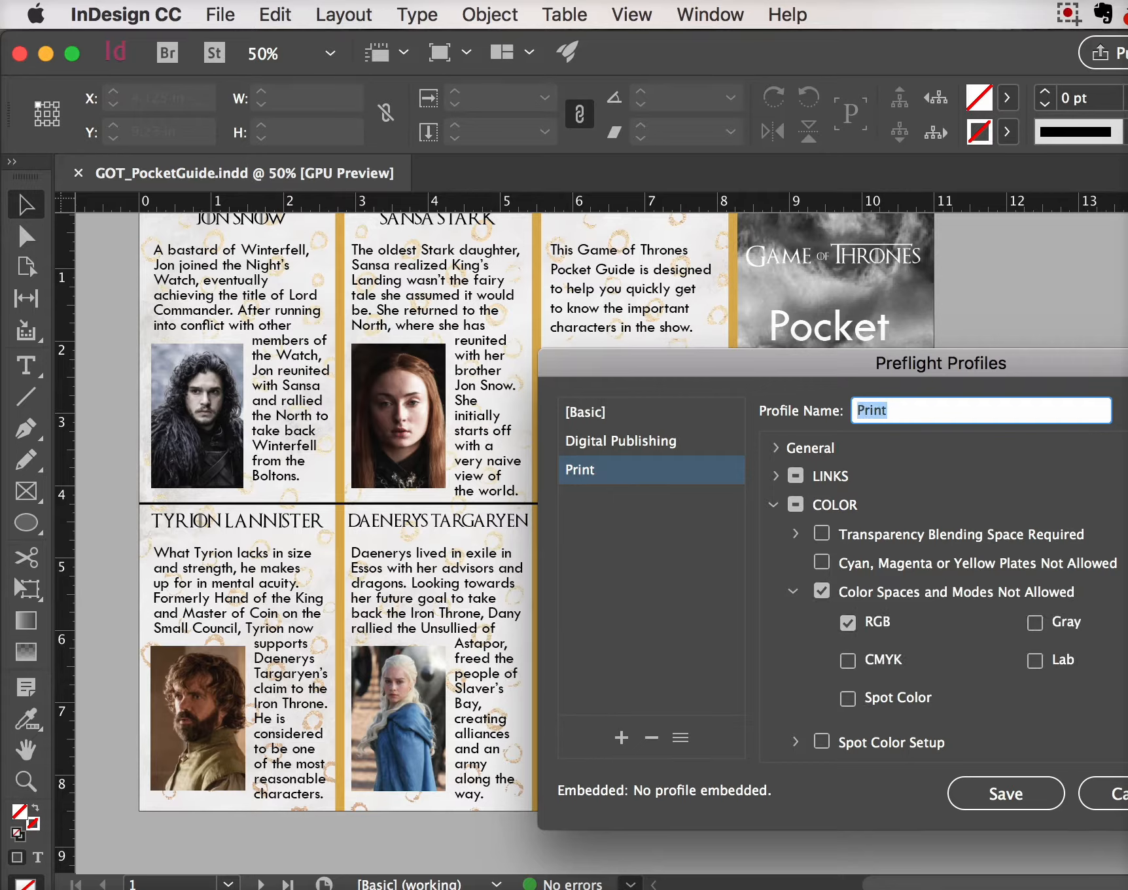
left_click(774, 504)
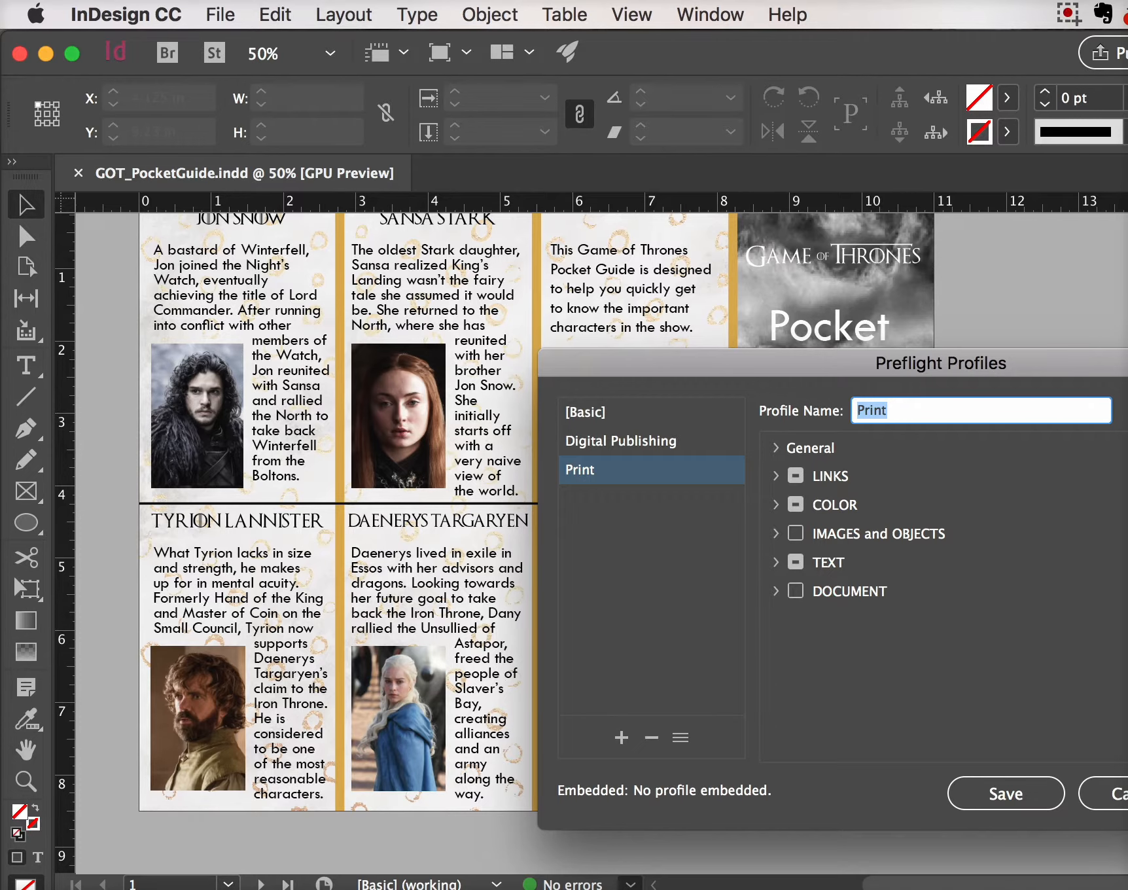
Require a 300 ppi minimum for colour and grayscale images, then save the profile
left_click(775, 533)
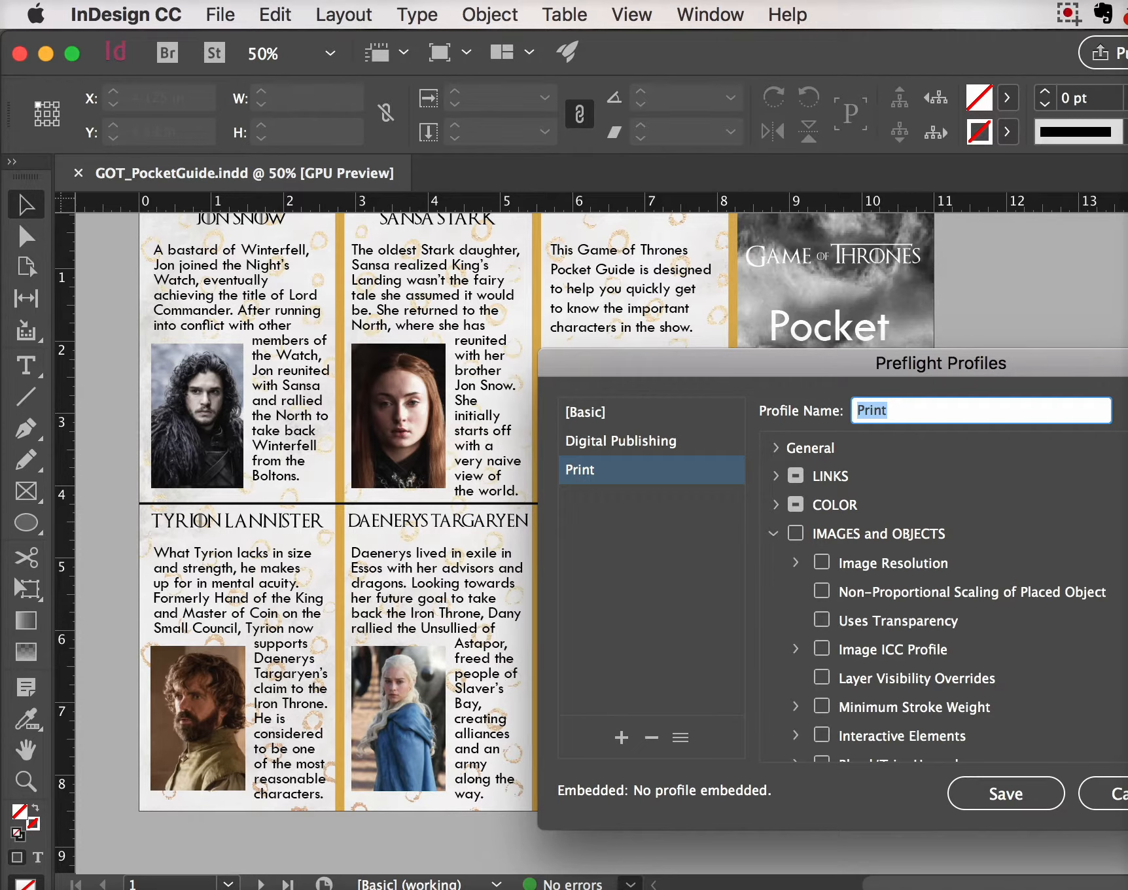
left_click(796, 563)
left_click(821, 562)
key("Tab")
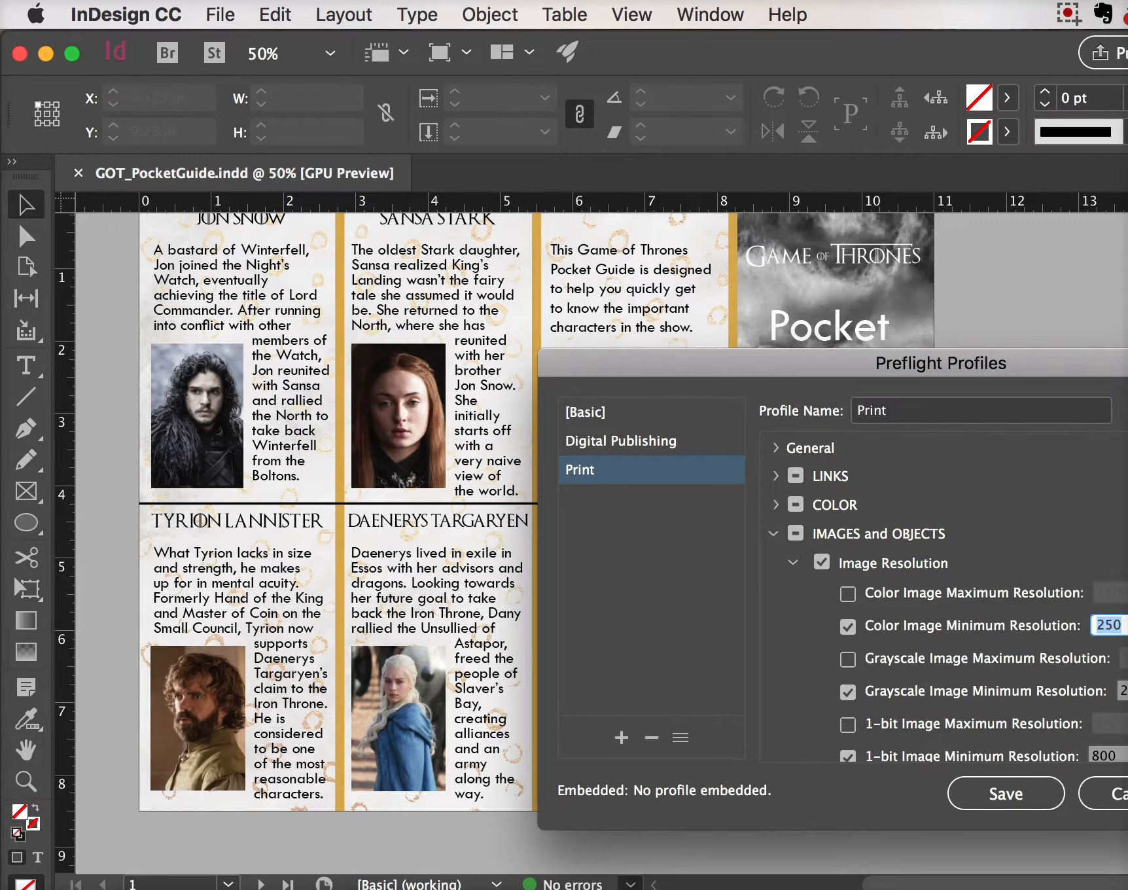
type("300")
key("Tab")
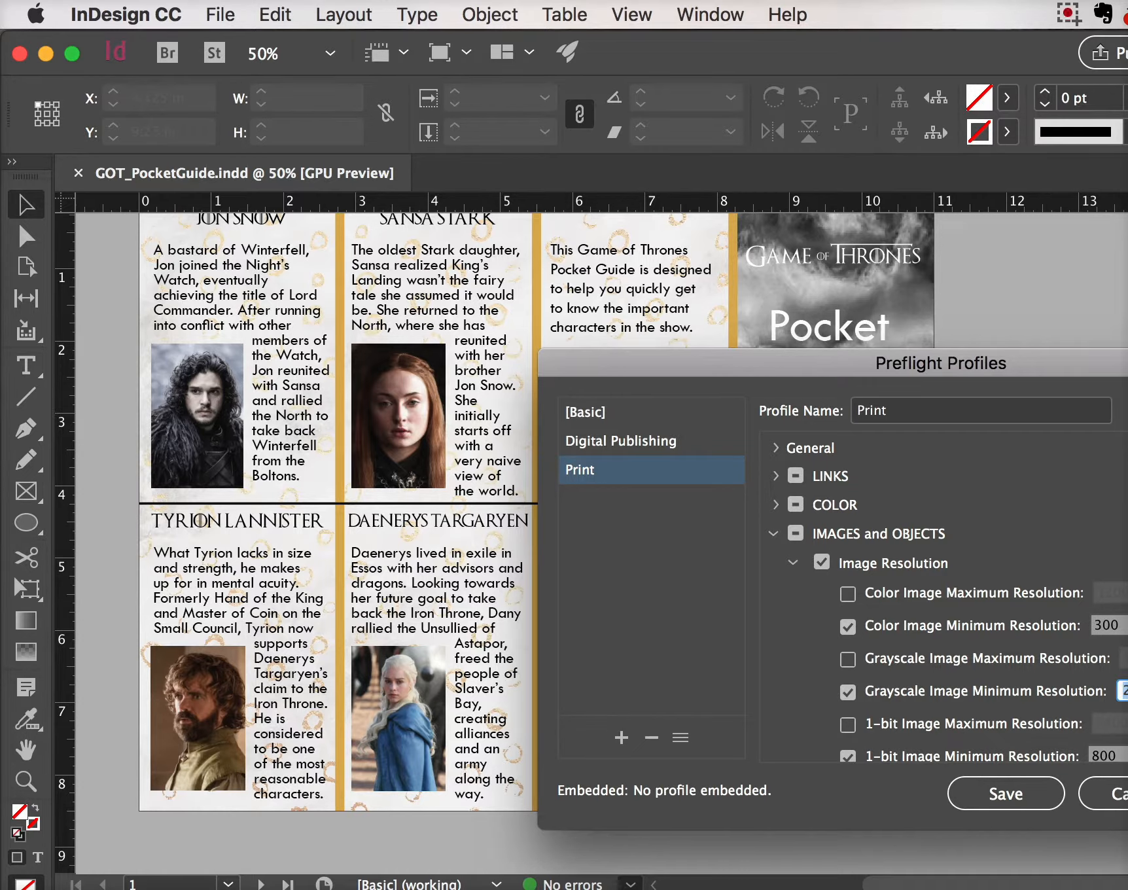
type("3")
left_click_drag(941, 364, 680, 268)
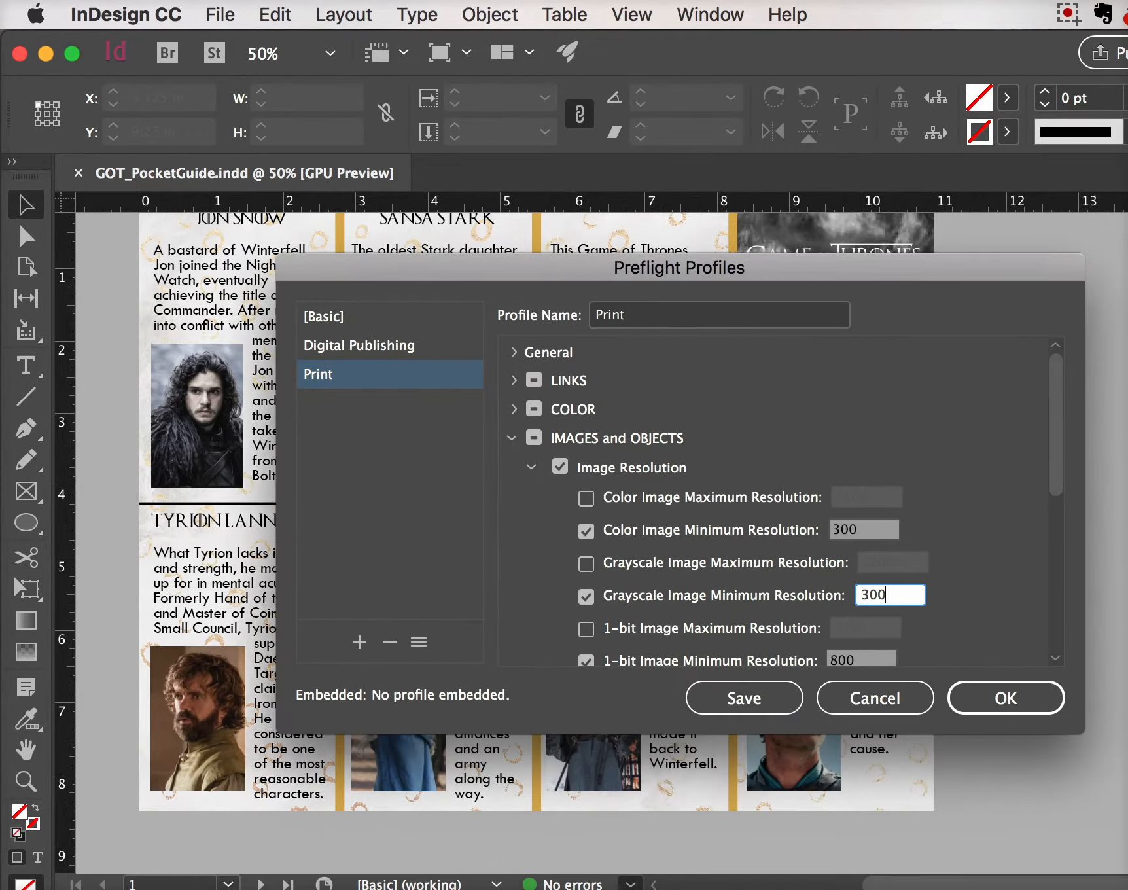
key("Return")
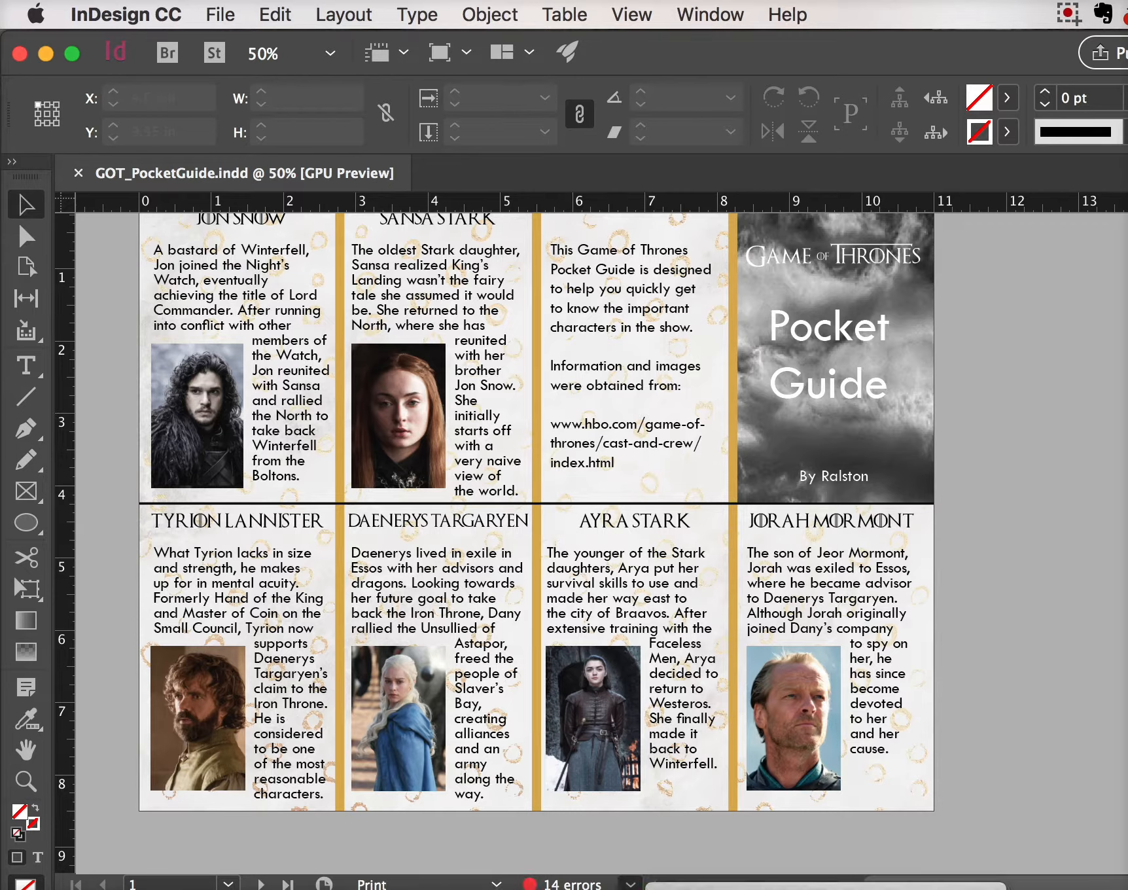
Open the Preflight panel showing 14 errors: COLOR (9) and IMAGES and OBJECTS (5)
left_click(700, 889)
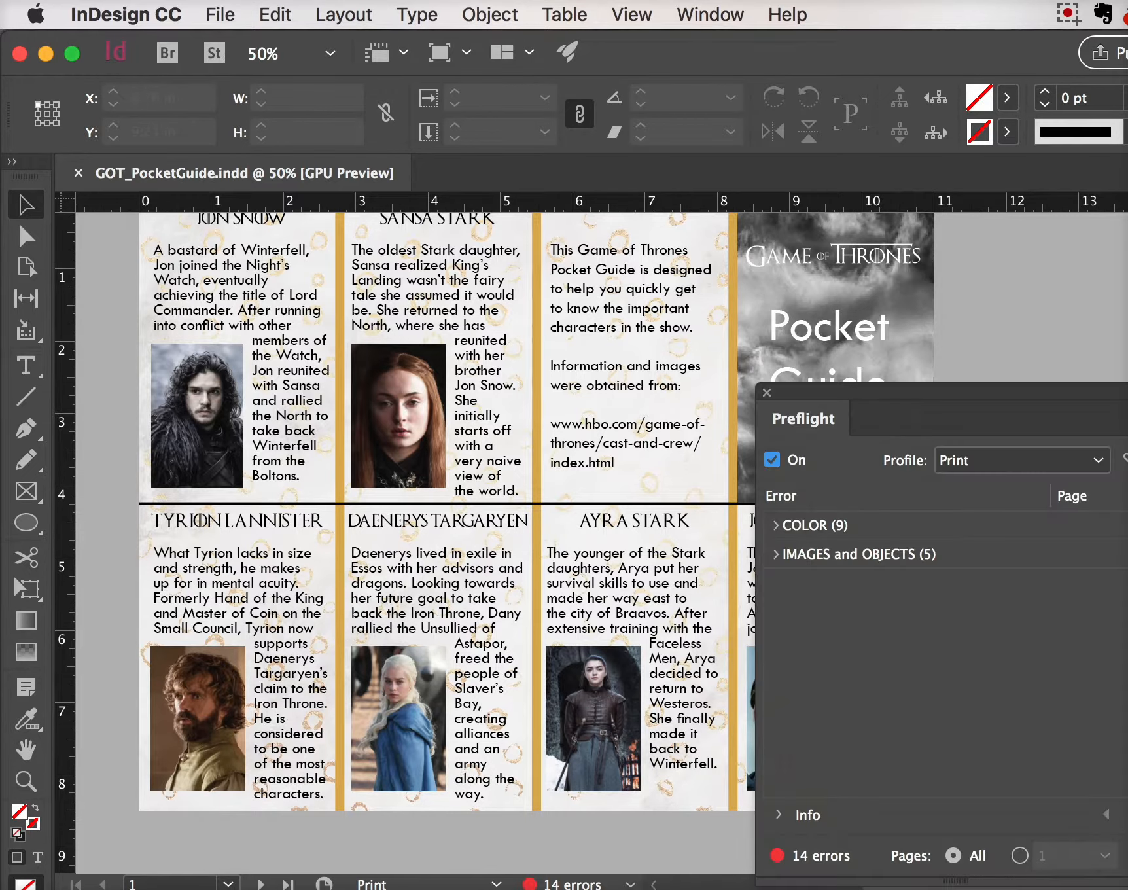
left_click_drag(928, 391, 931, 330)
left_click(711, 15)
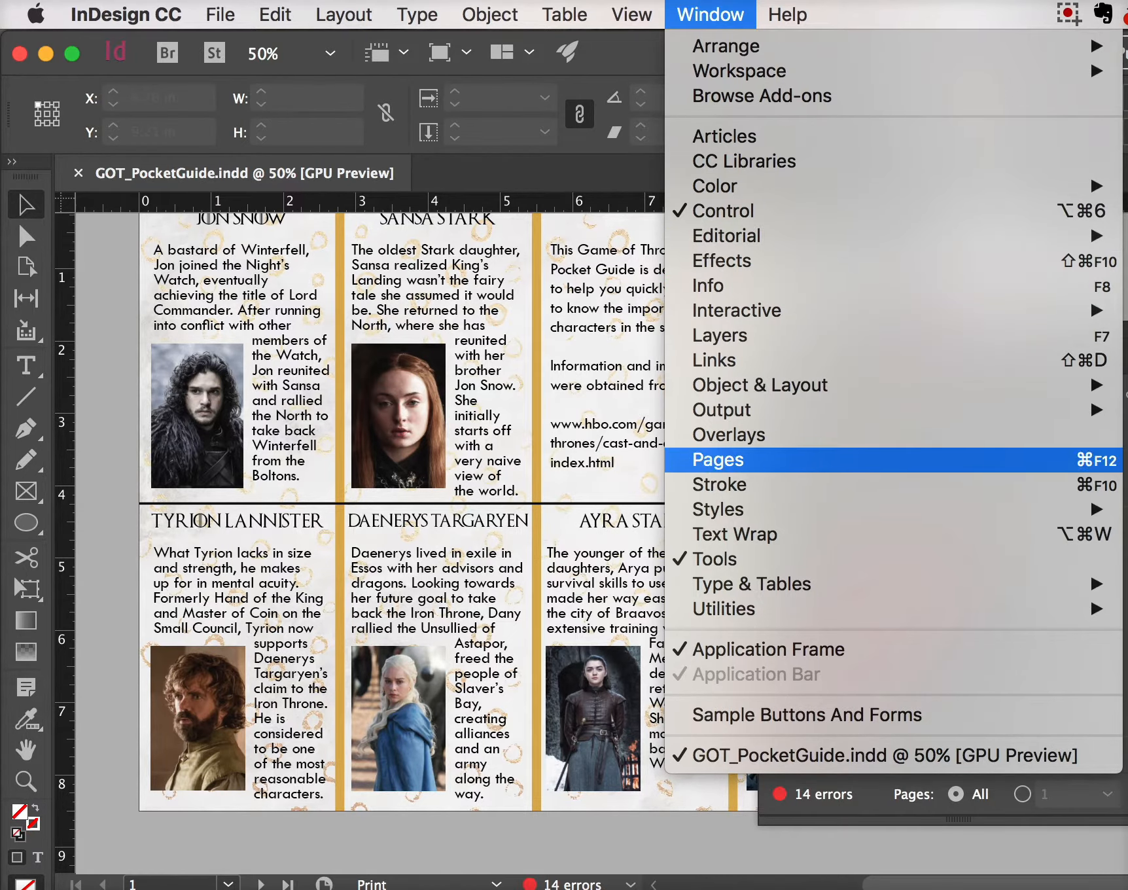
left_click(787, 14)
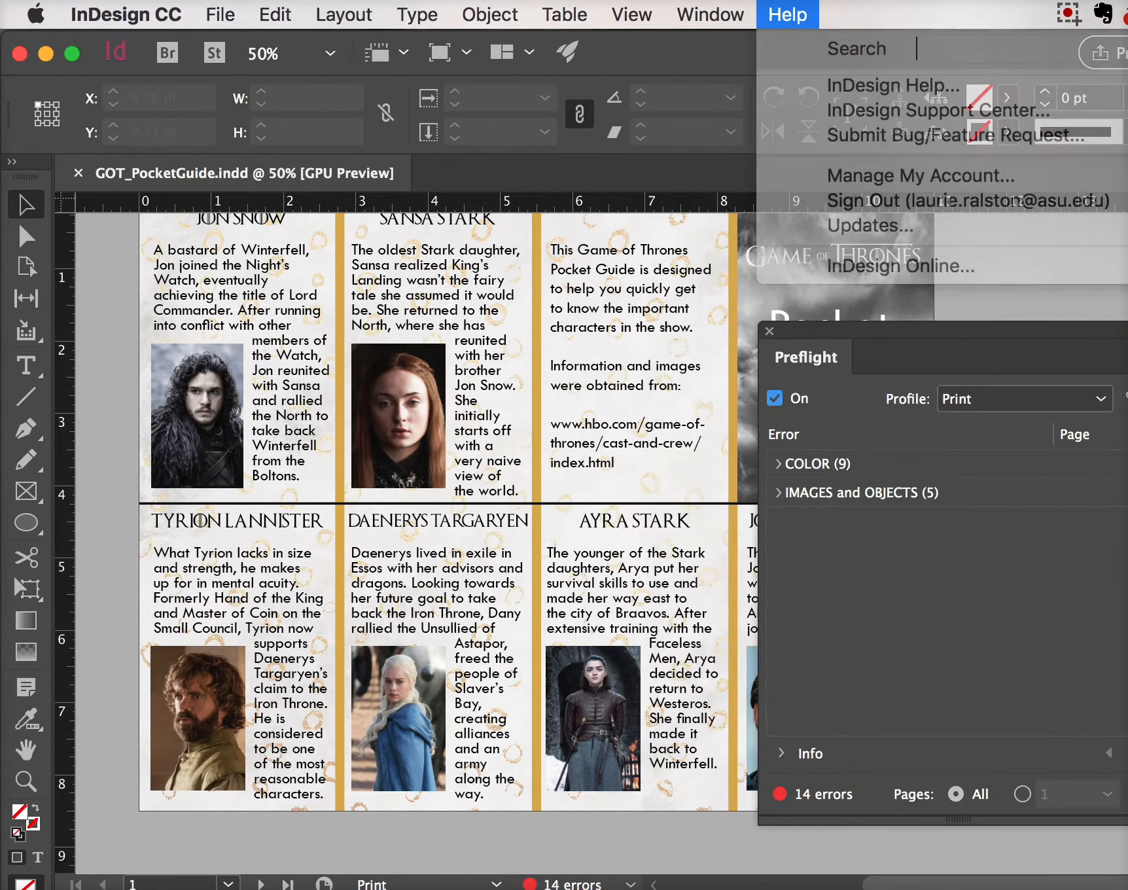
left_click_drag(1045, 329, 961, 256)
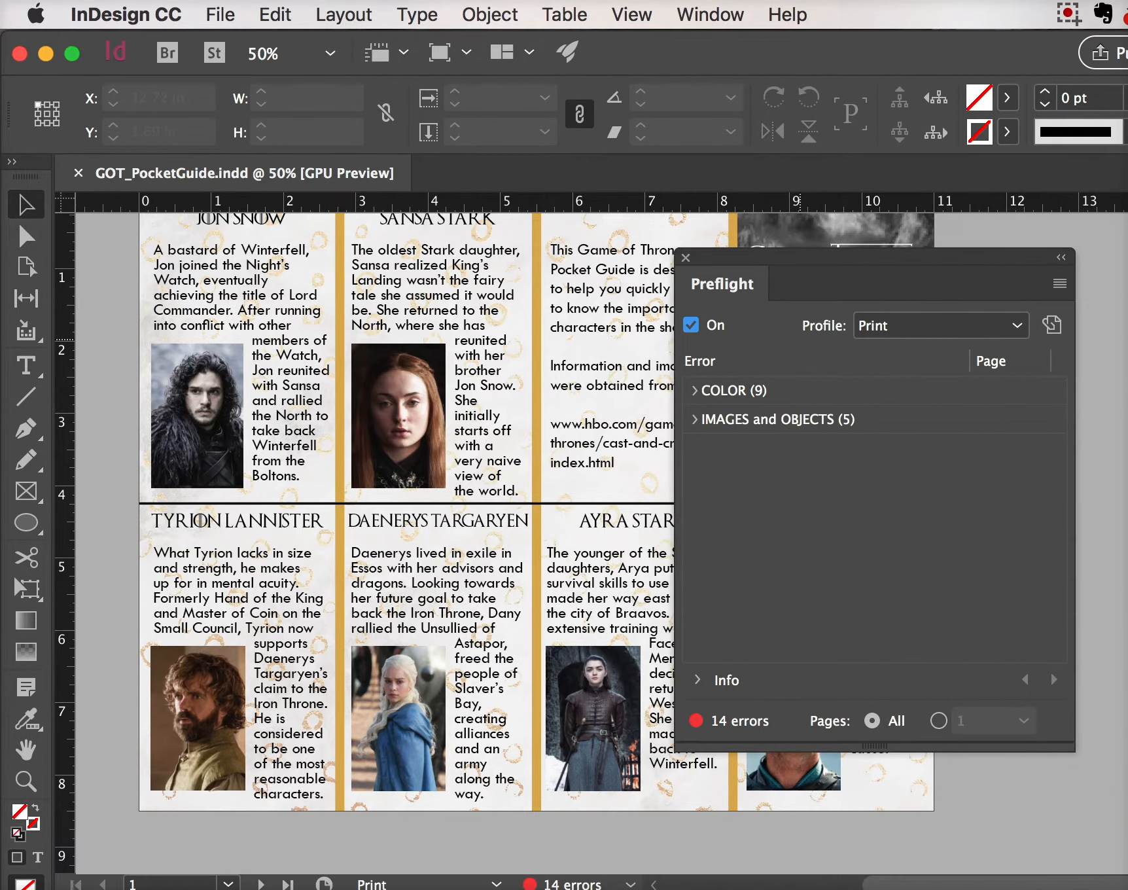
Step through the nine RGB colour-space errors, from hollow dots.jpg to Daenerys_S3.jpg
left_click(697, 390)
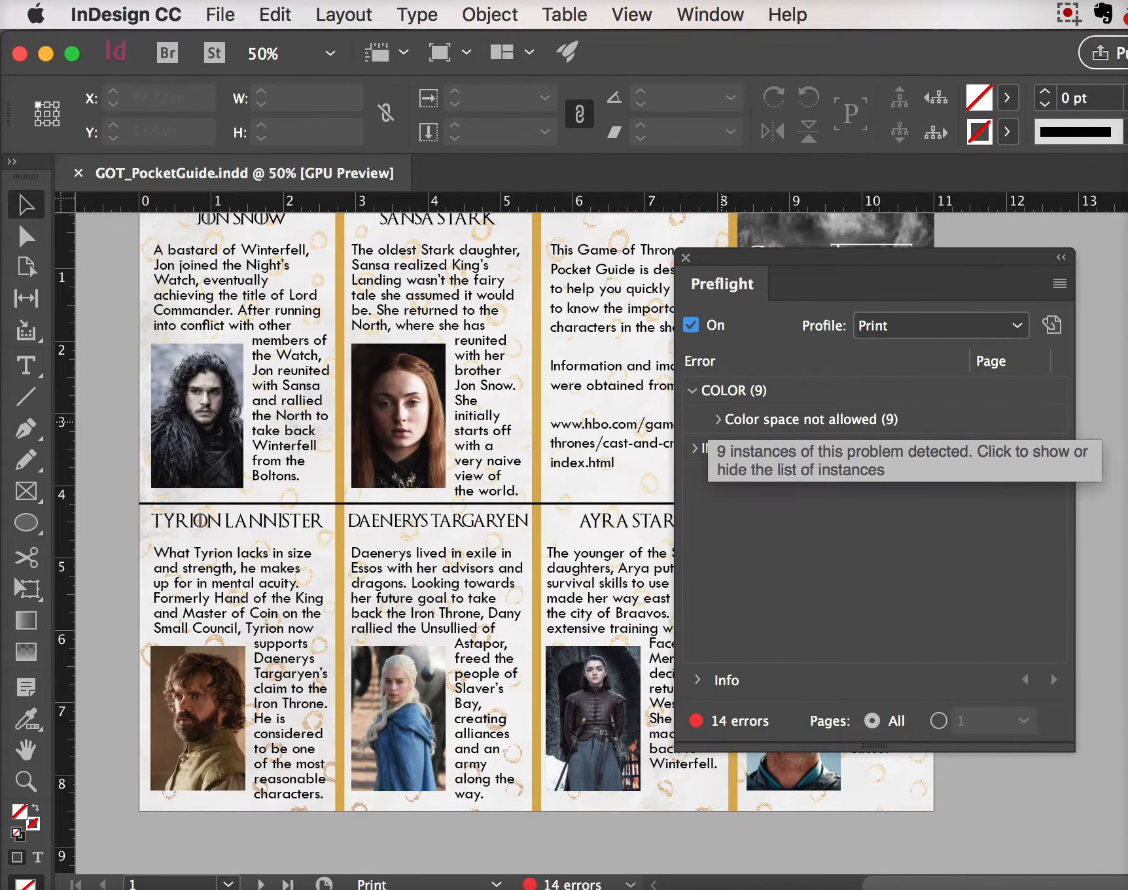
left_click(717, 419)
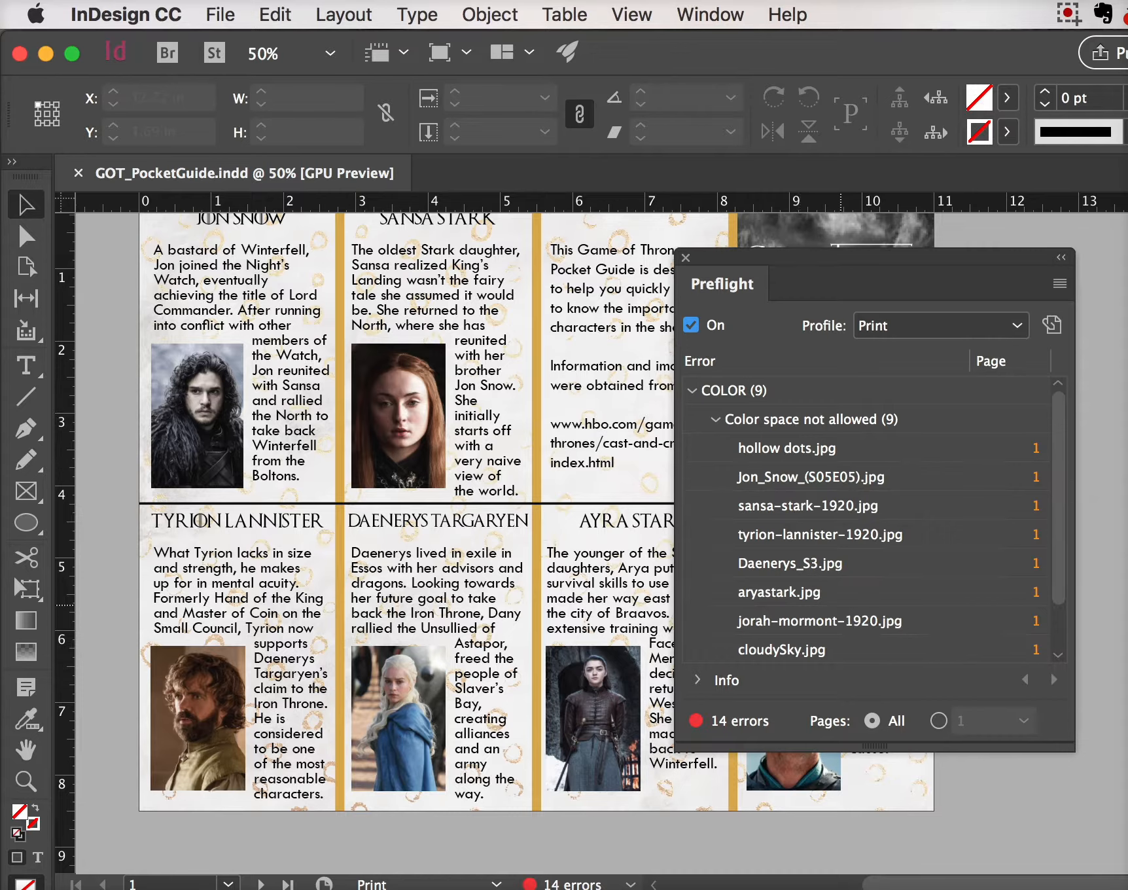
left_click(792, 449)
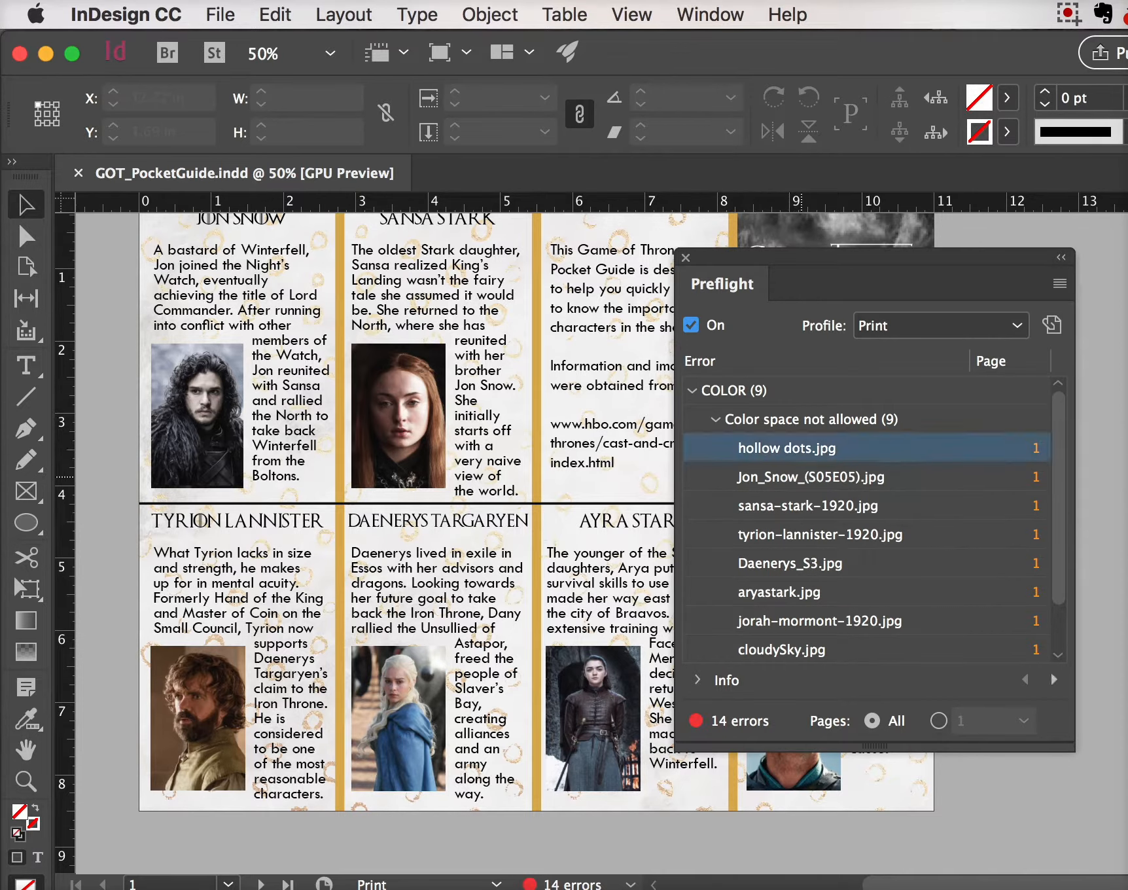
left_click(801, 477)
left_click(801, 505)
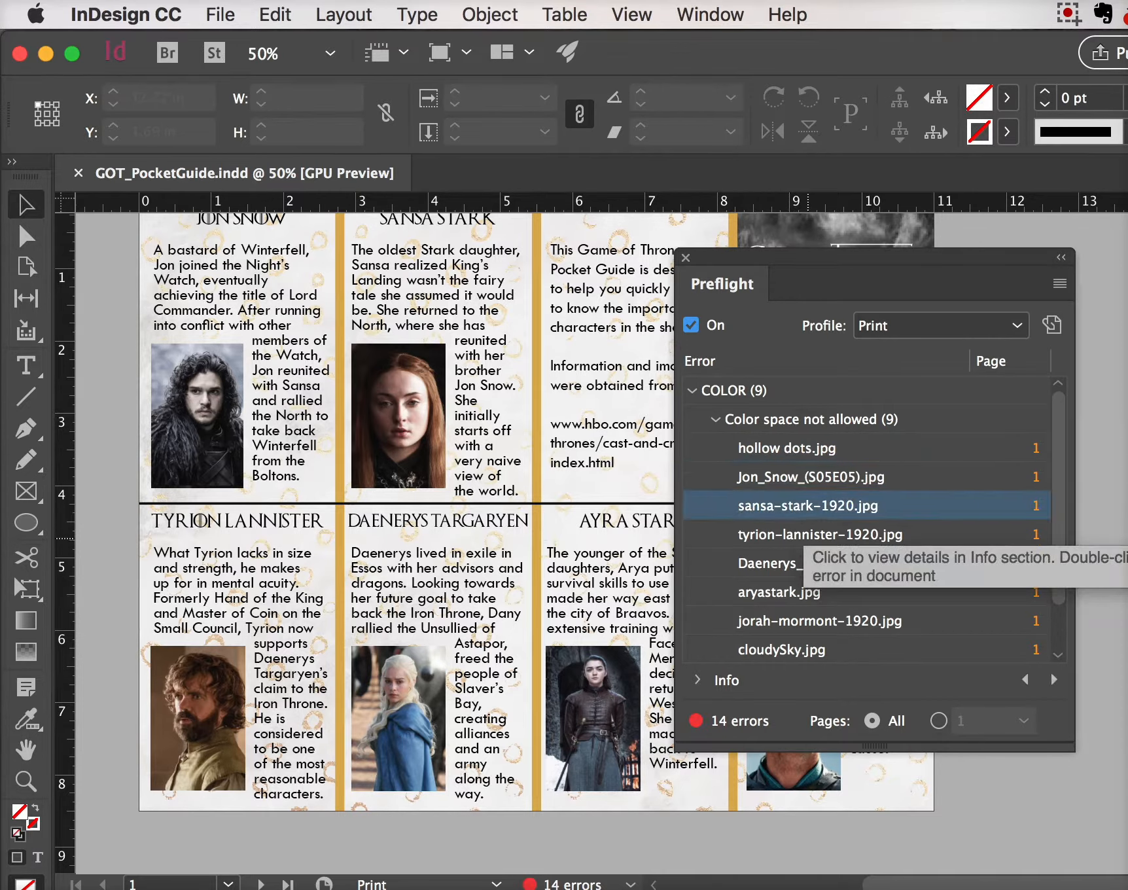
left_click(802, 534)
left_click(802, 563)
key("Down")
key("Down")
key("Down")
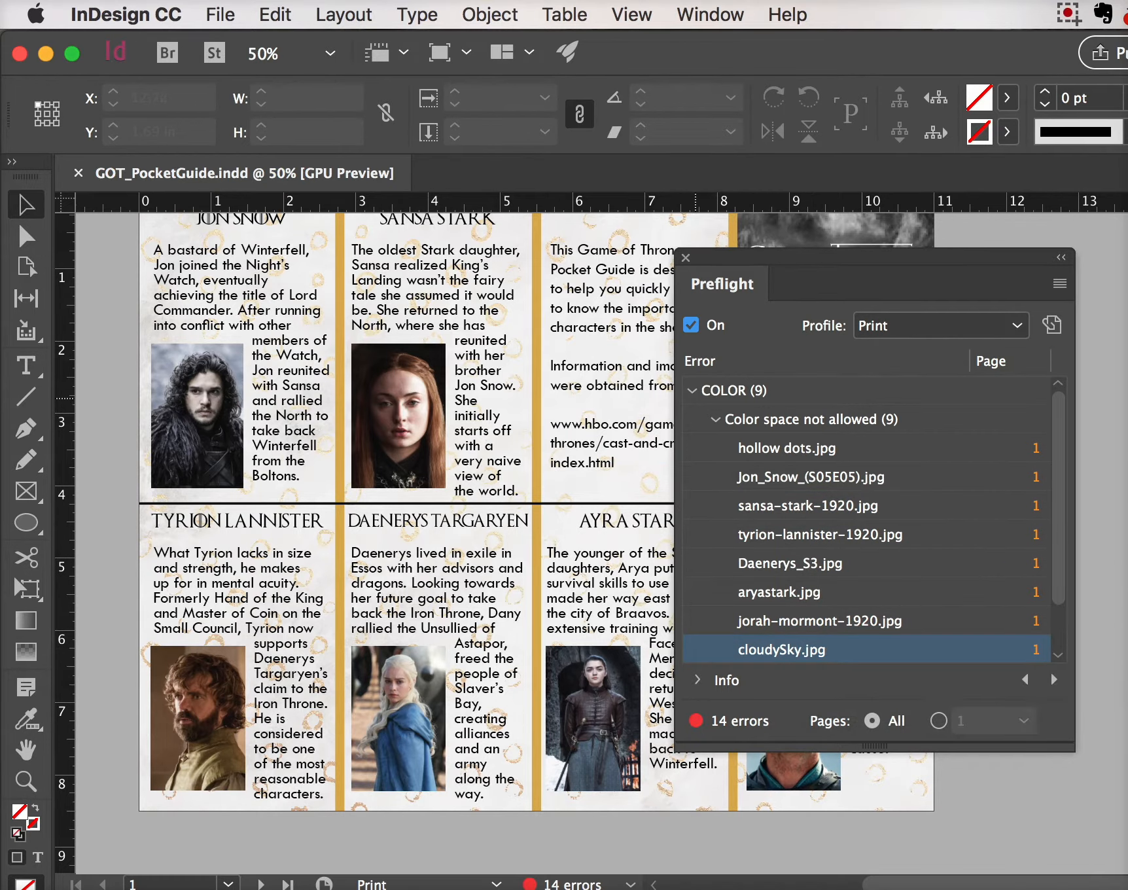
left_click(694, 392)
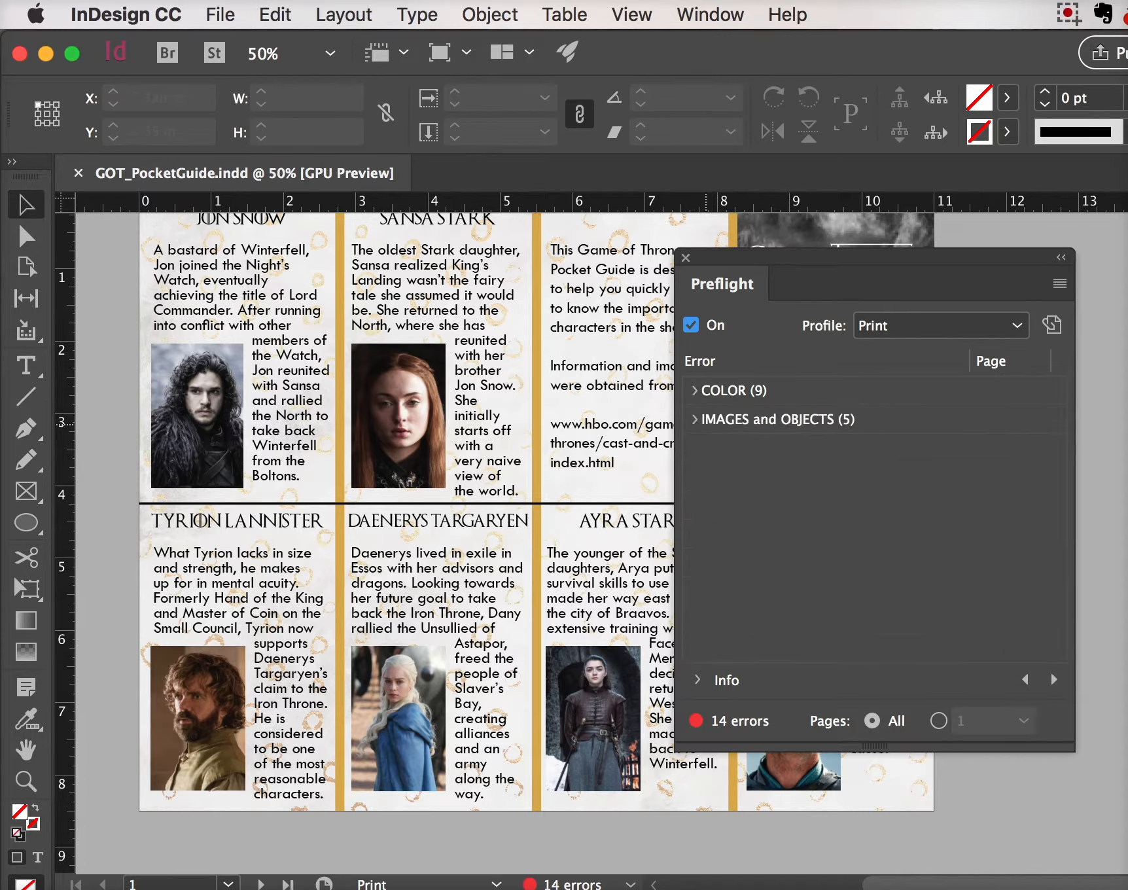
List the five low-resolution images and expand the Info details for hollow dots.jpg
left_click(695, 422)
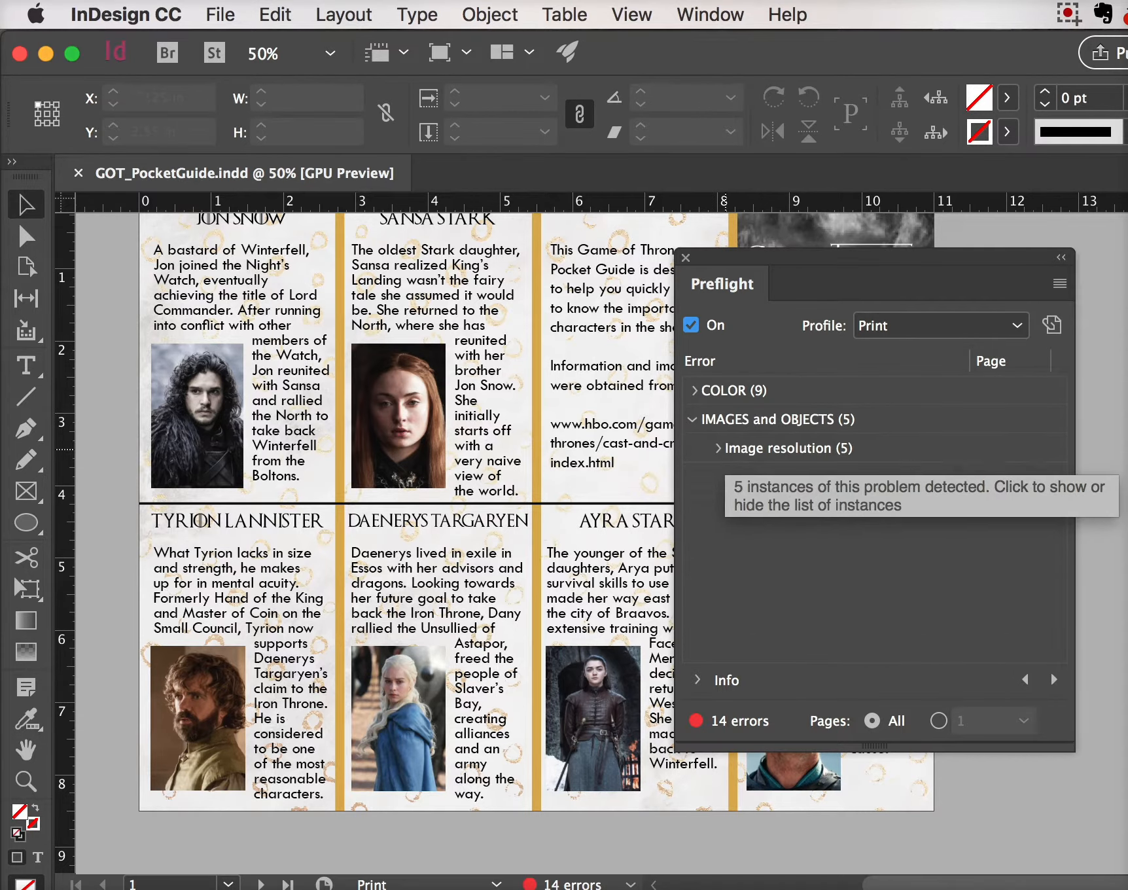
left_click(718, 449)
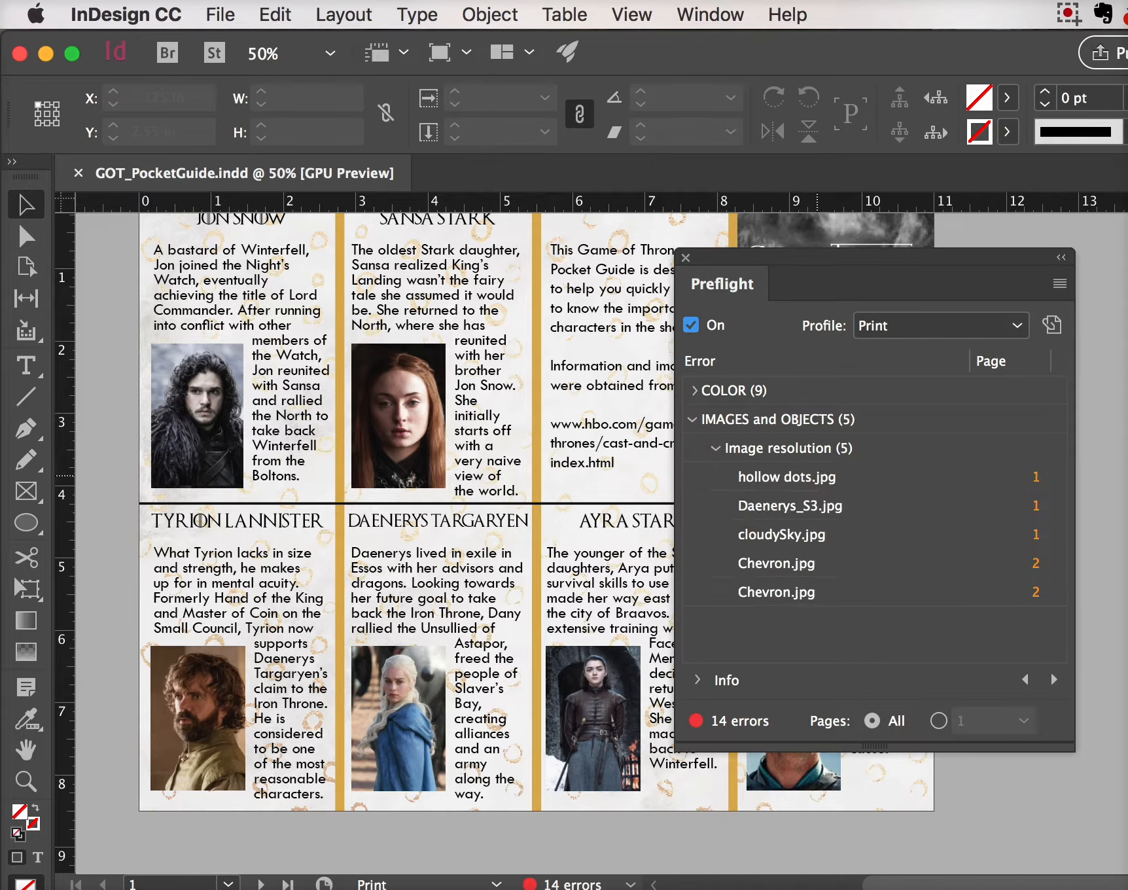
left_click(826, 475)
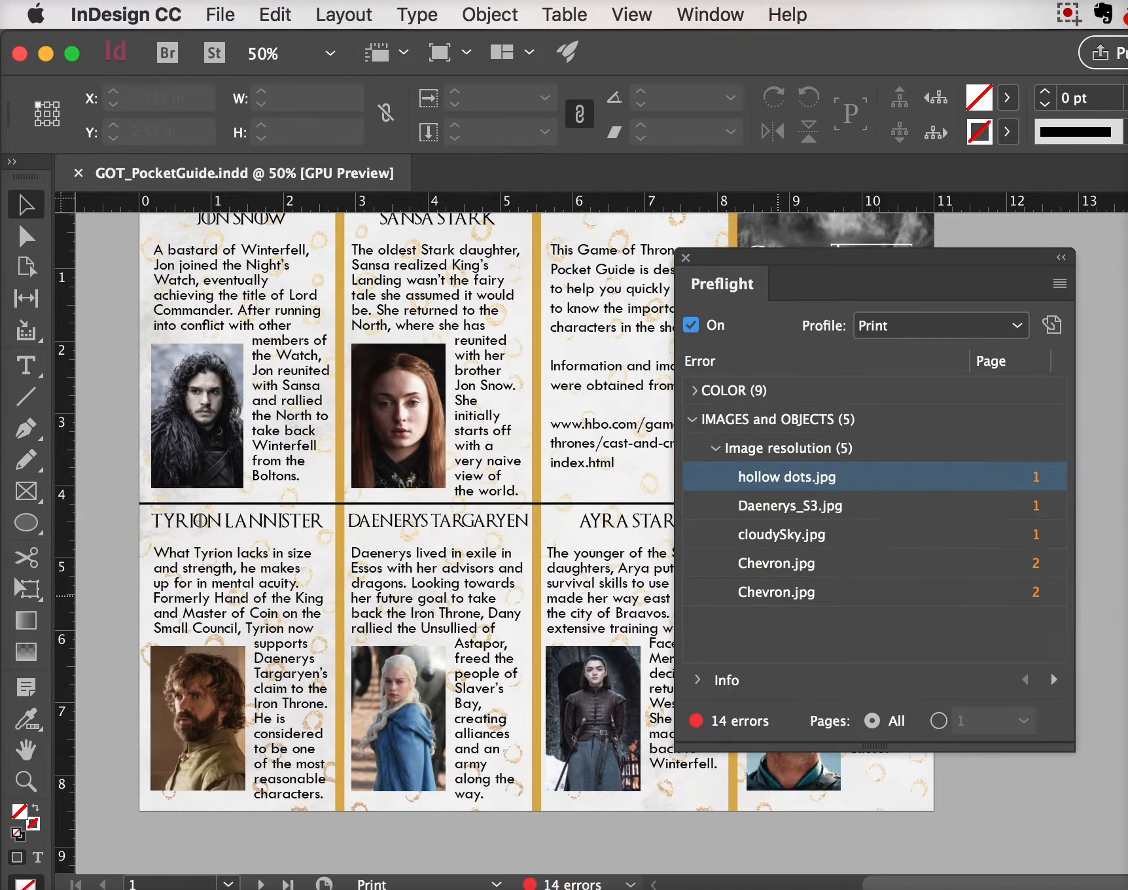
left_click_drag(882, 275, 839, 114)
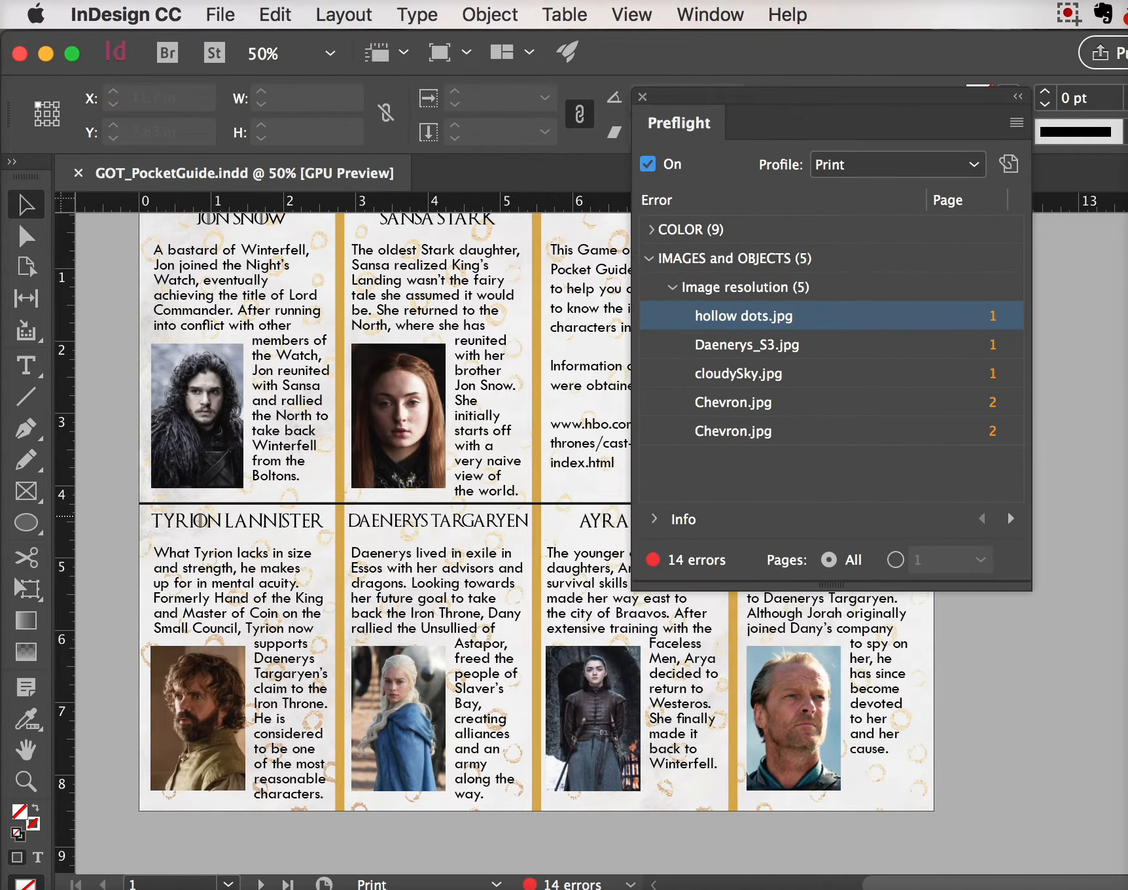
left_click(651, 519)
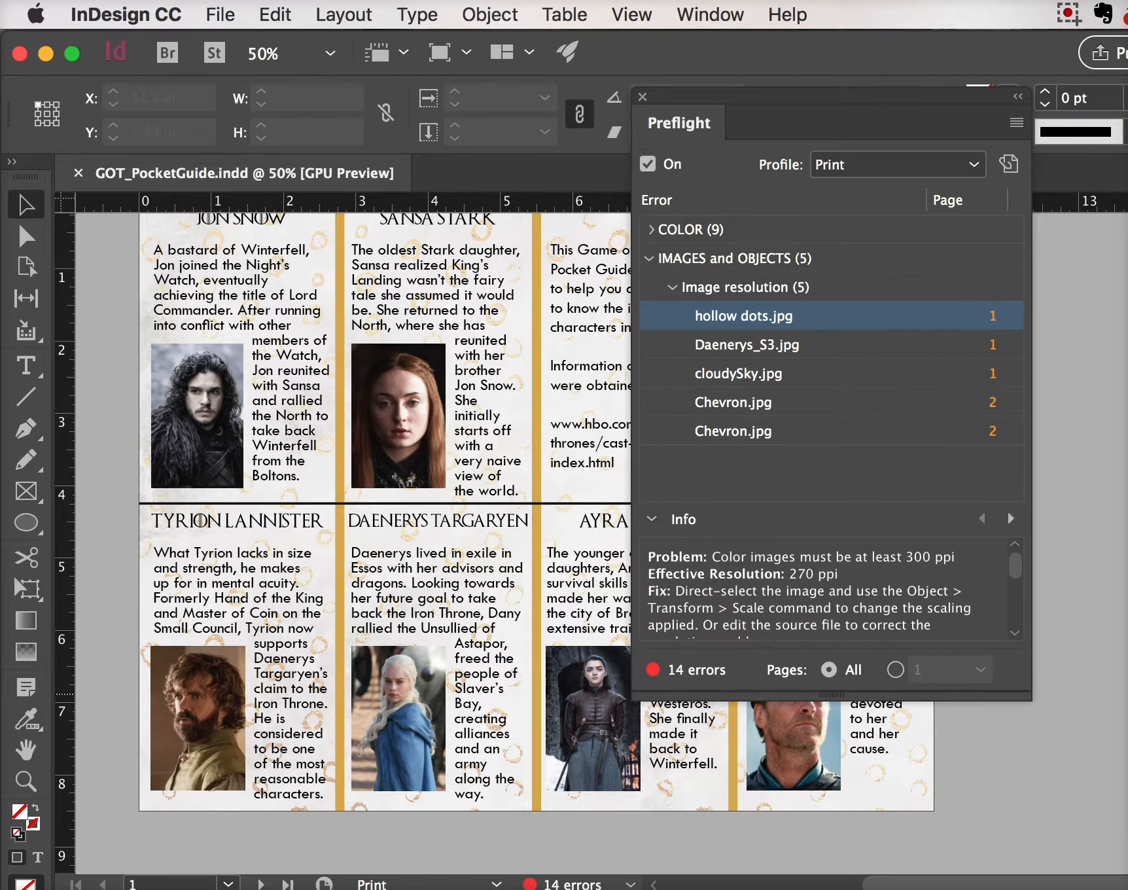
left_click_drag(1031, 700, 1057, 814)
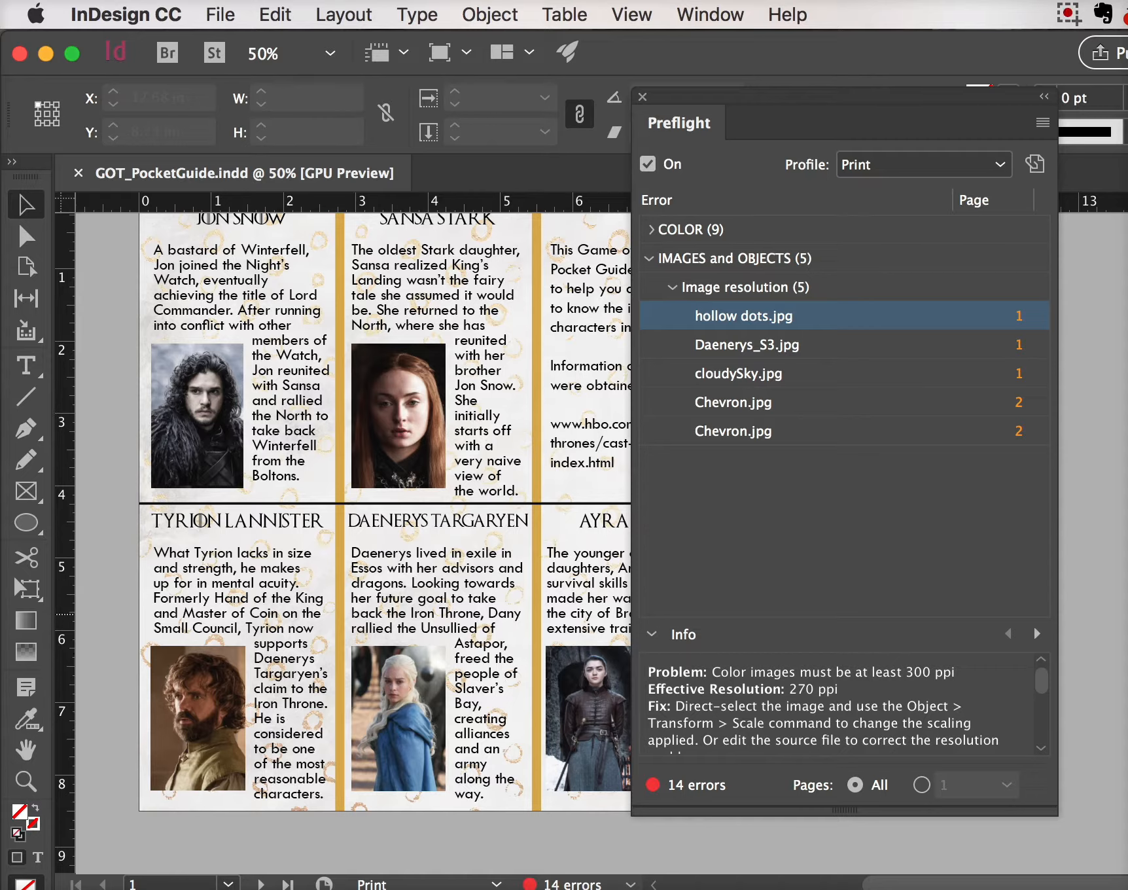
left_click(785, 562)
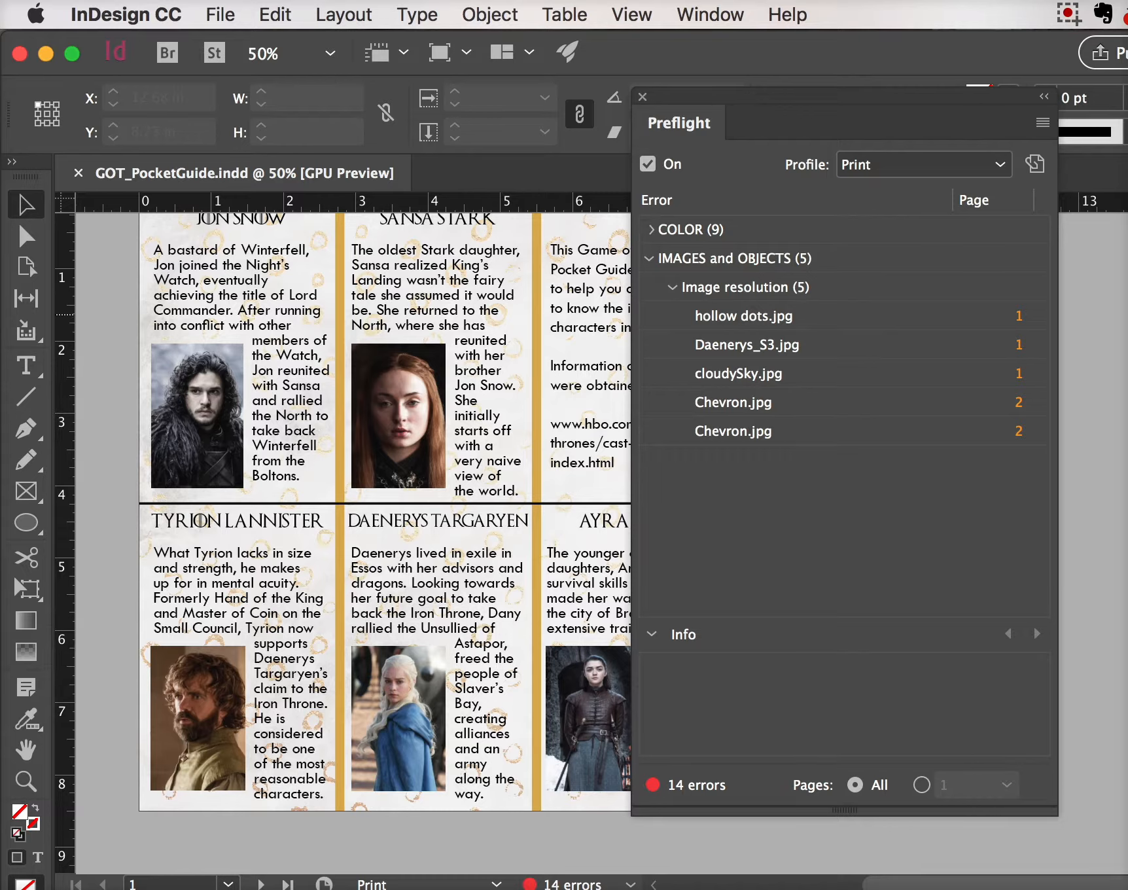
Compare resolution details for hollow dots.jpg, Daenerys_S3.jpg, cloudySky.jpg and Chevron.jpg
left_click(743, 314)
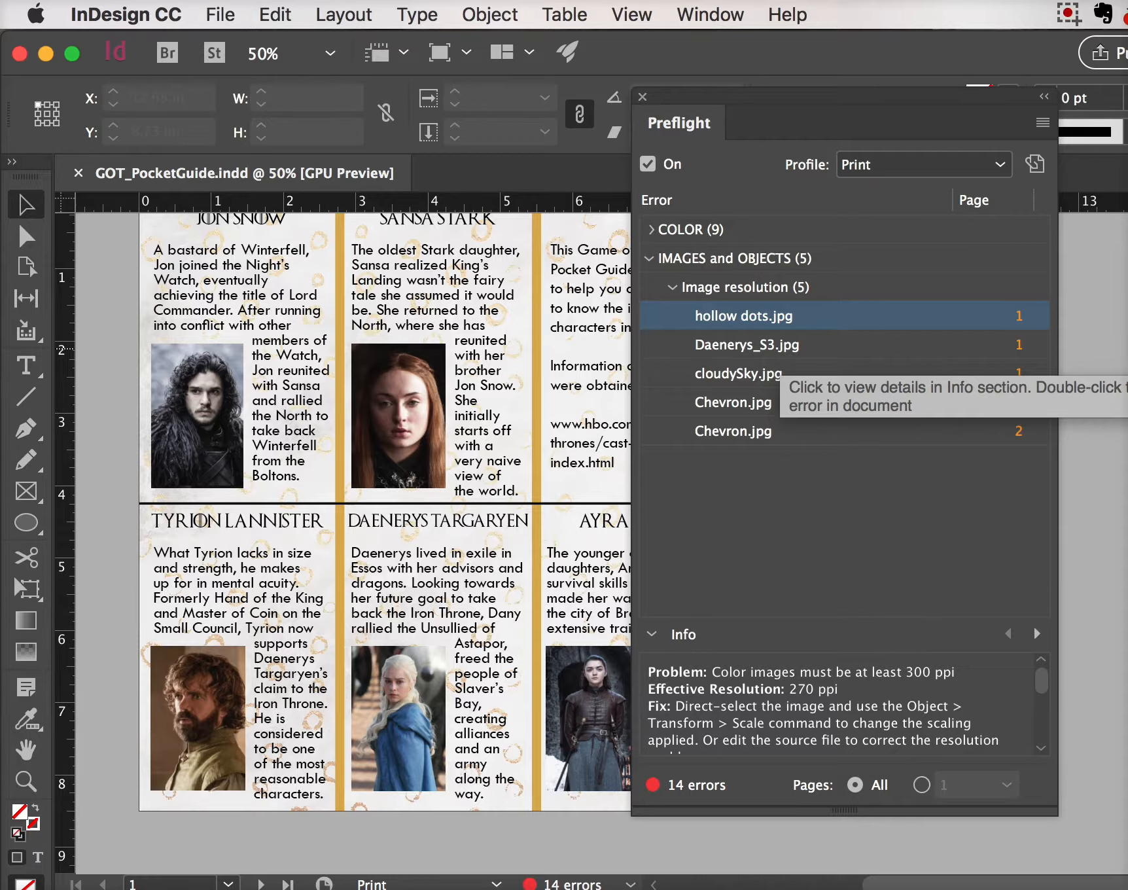
left_click(778, 347)
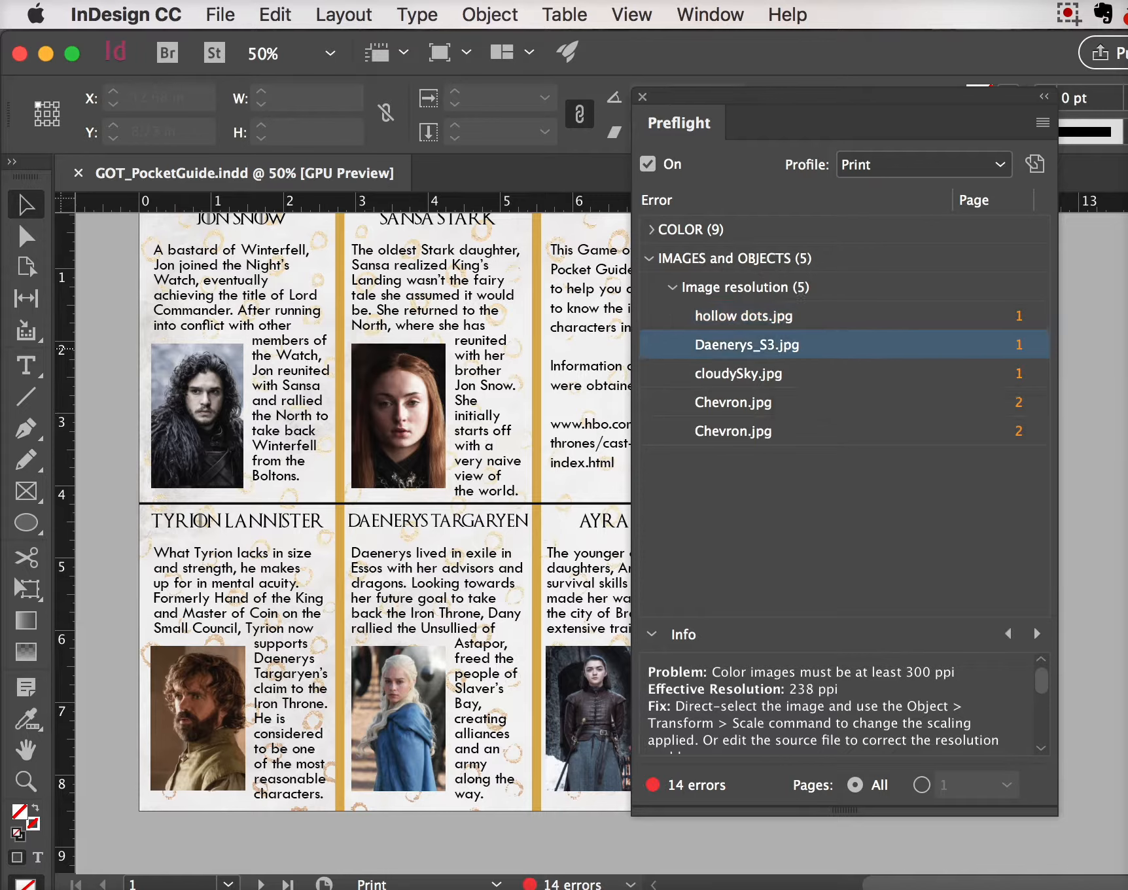
left_click(765, 373)
left_click(765, 402)
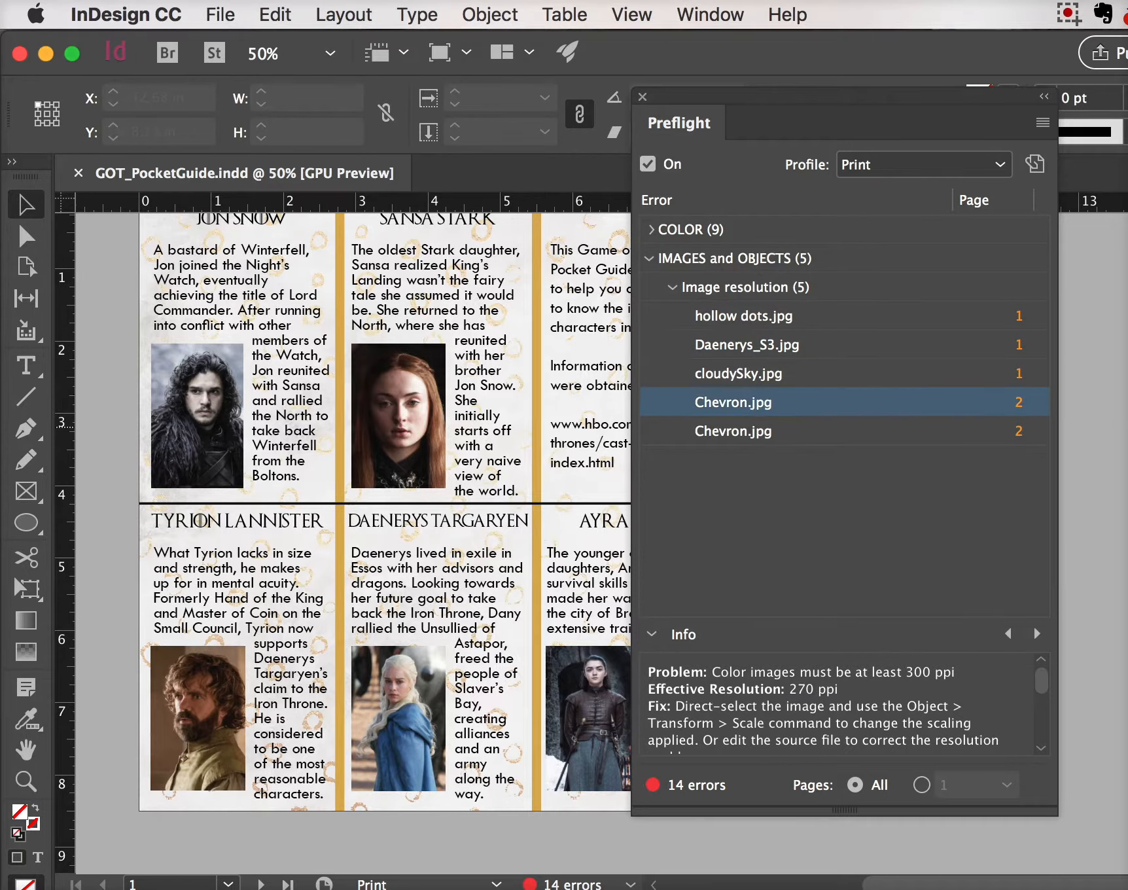
left_click(765, 373)
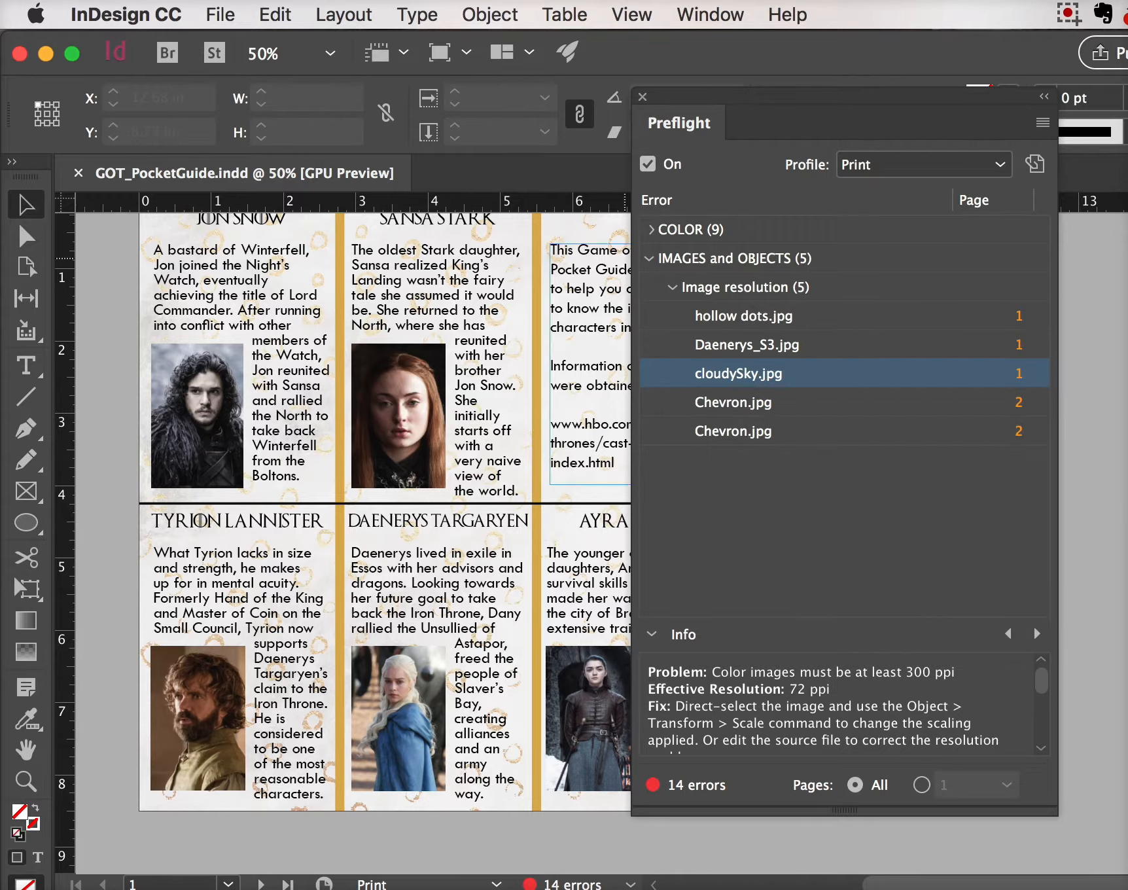
Check why Jon_Snow_(S05E05).jpg is flagged under the COLOR errors
left_click(649, 258)
left_click(651, 229)
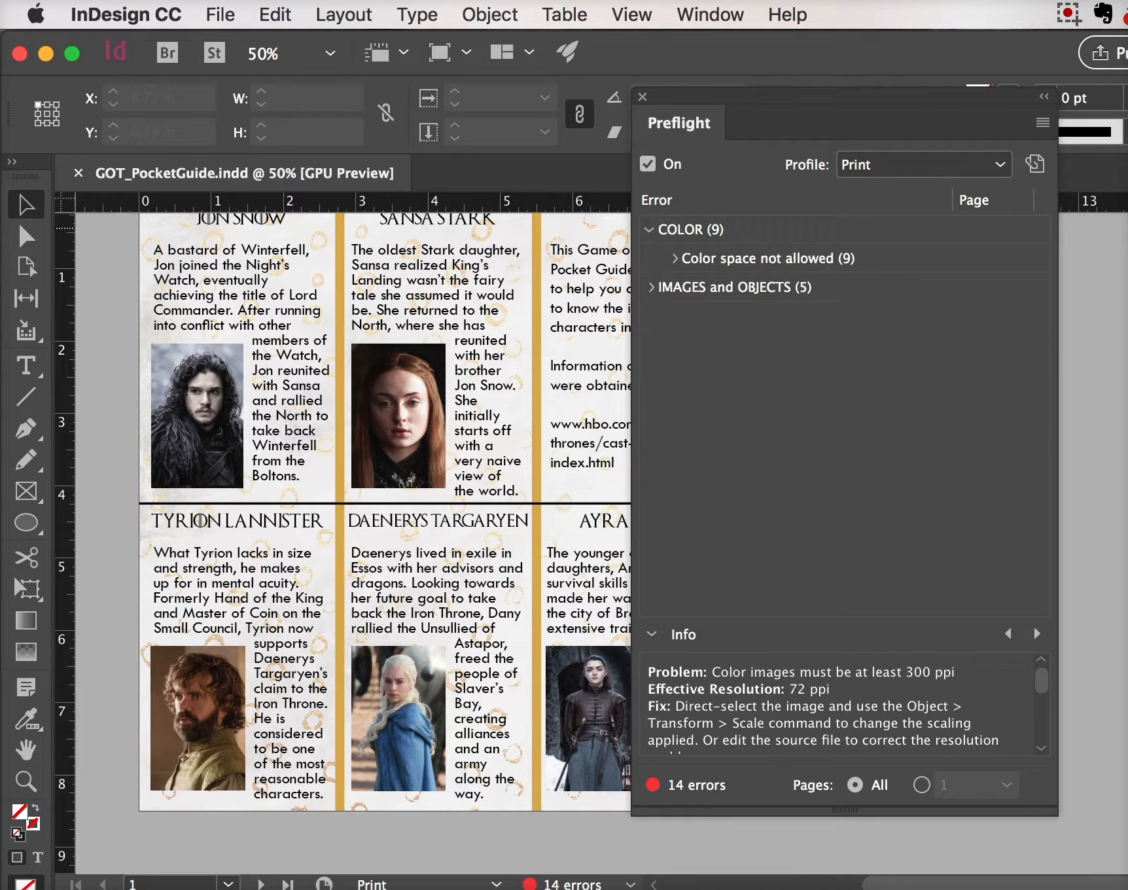
left_click(674, 259)
left_click(767, 317)
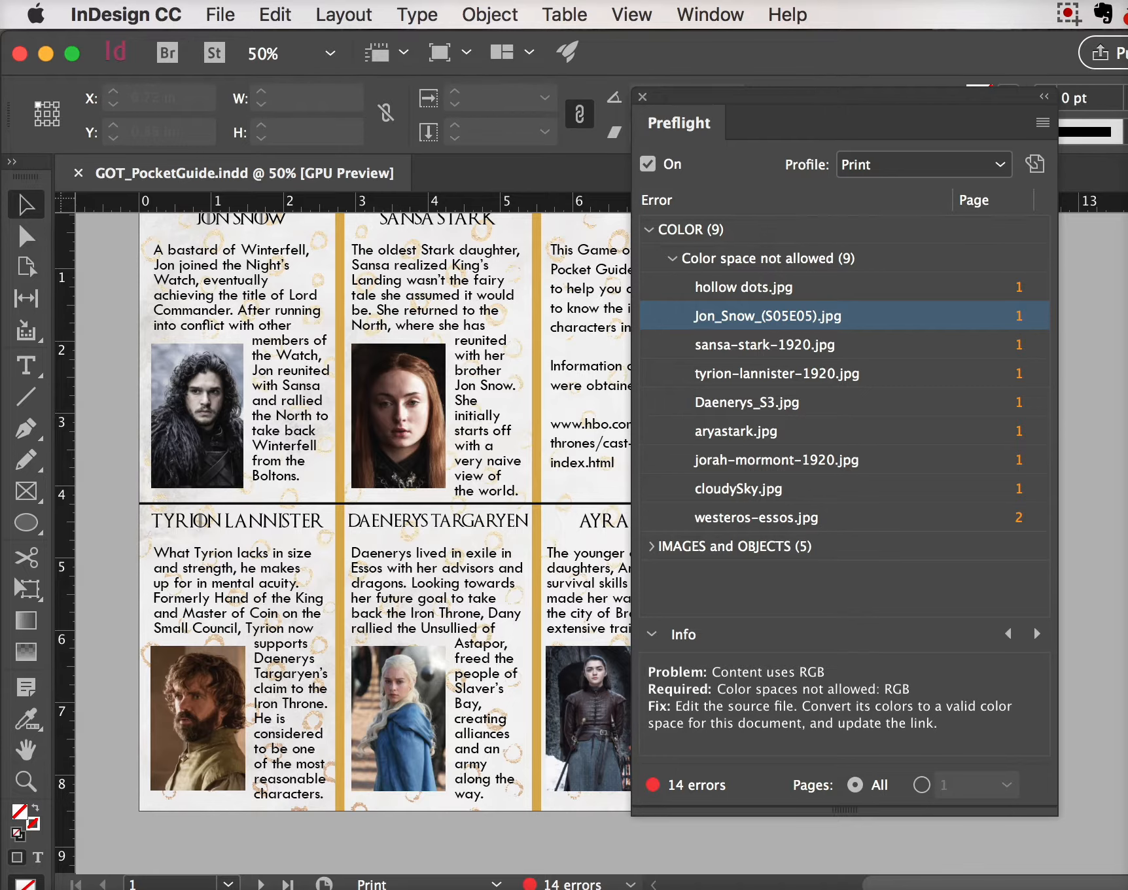
left_click(650, 230)
Switch preflight to the [Basic] (working) profile and close the Preflight panel
left_click(924, 164)
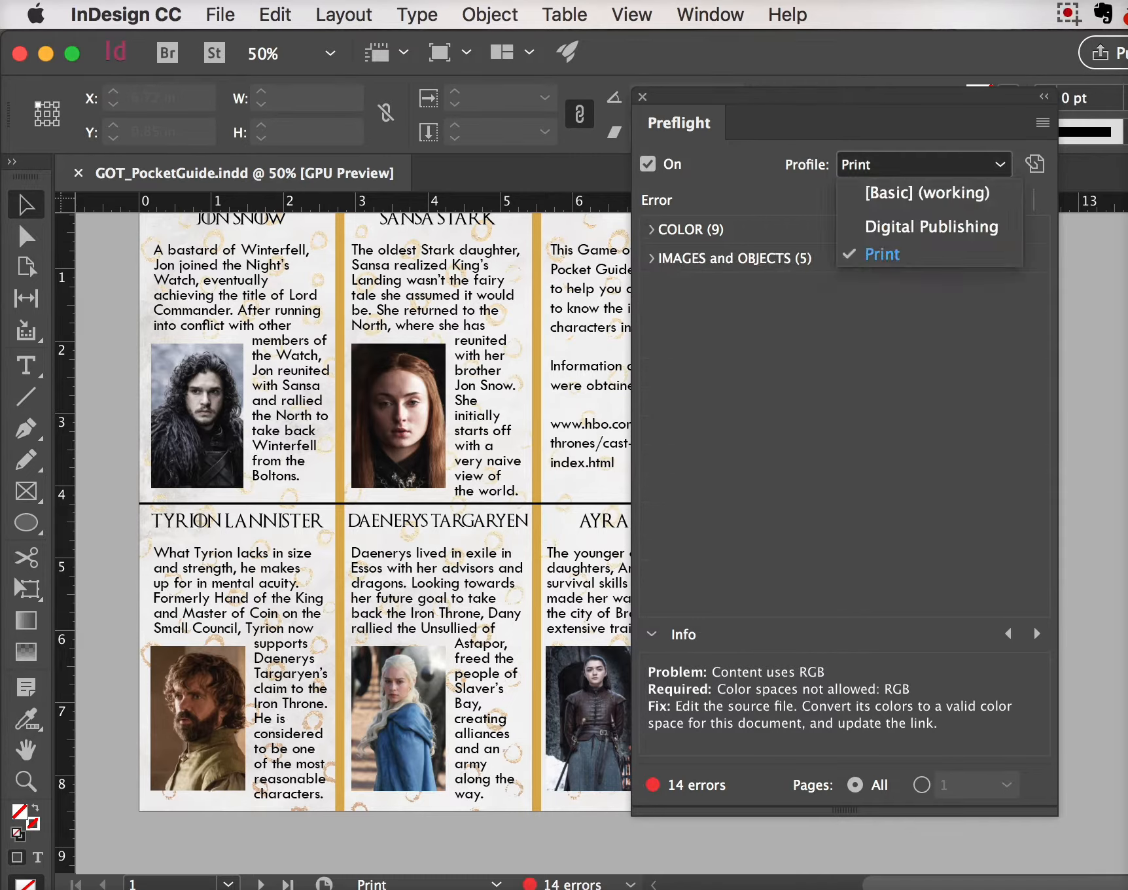
left_click(924, 189)
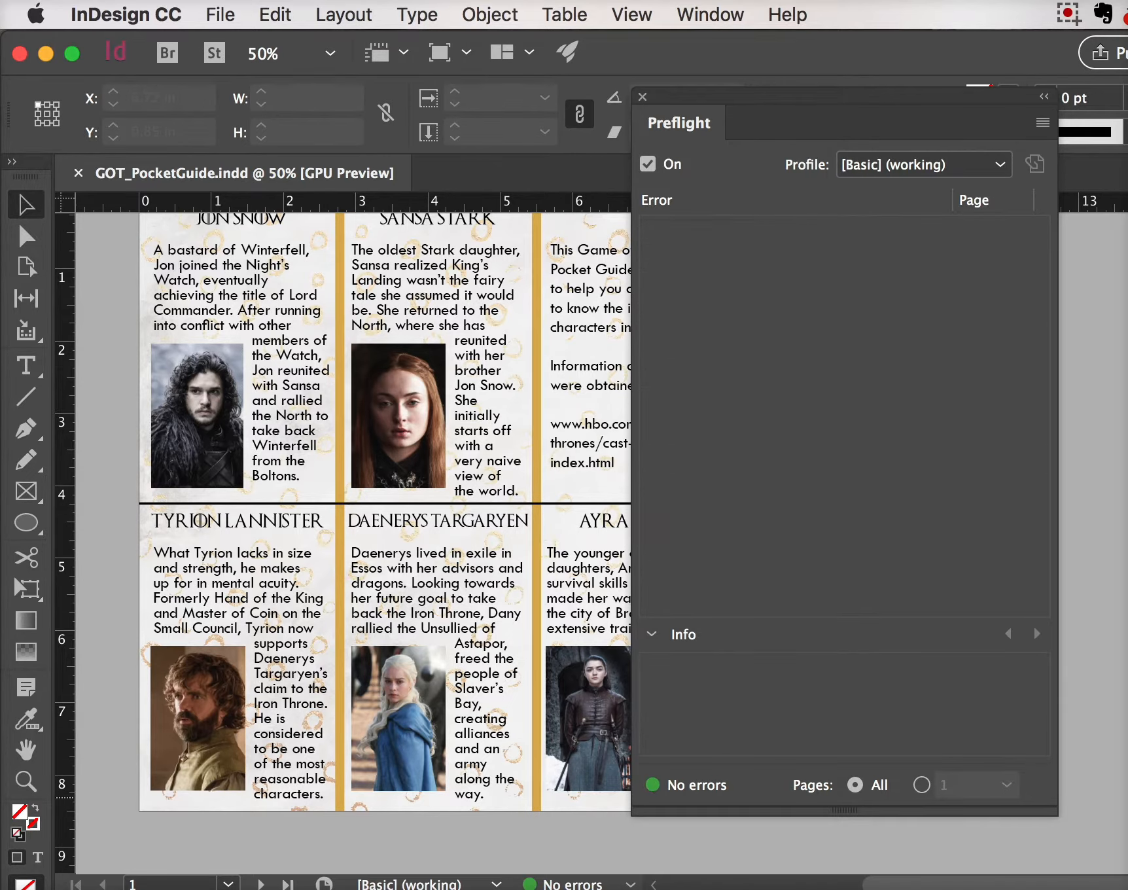
left_click(642, 96)
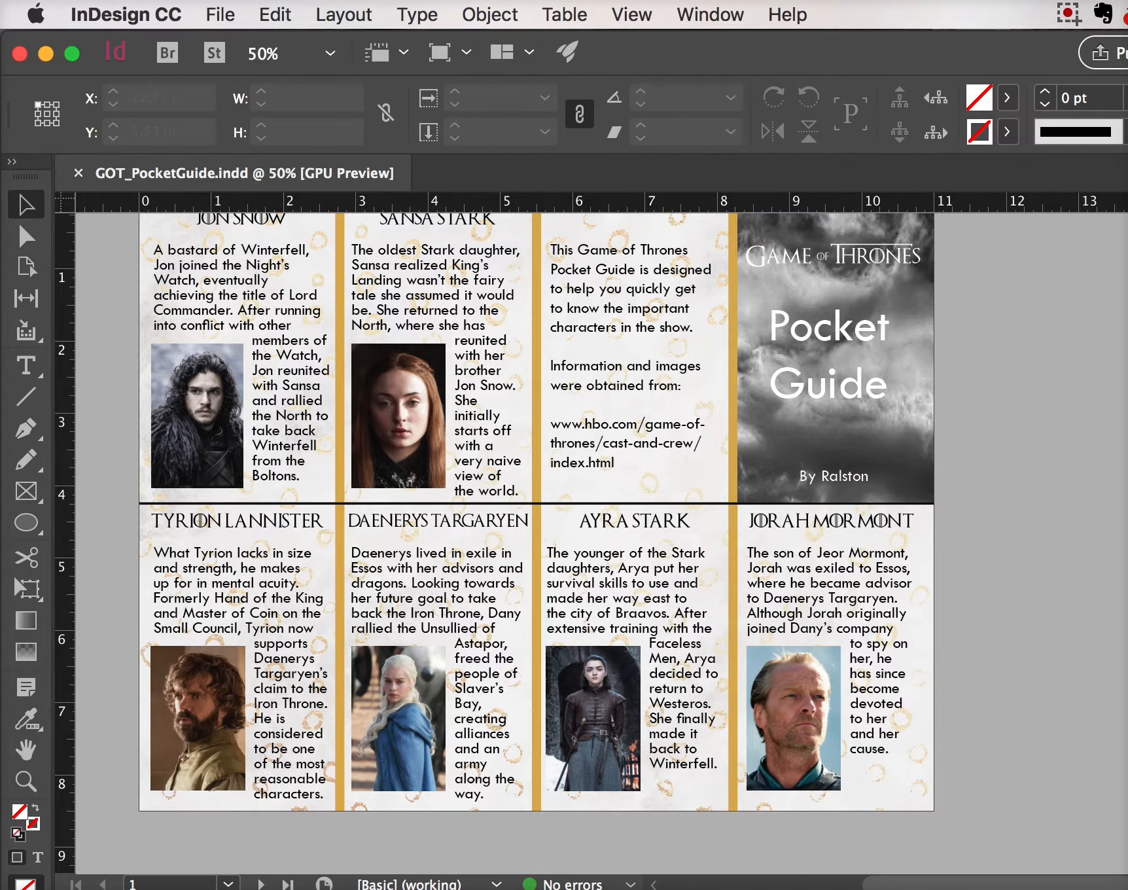
Open File > Package and view the Fonts page listing 3 fonts, all OK
left_click(221, 15)
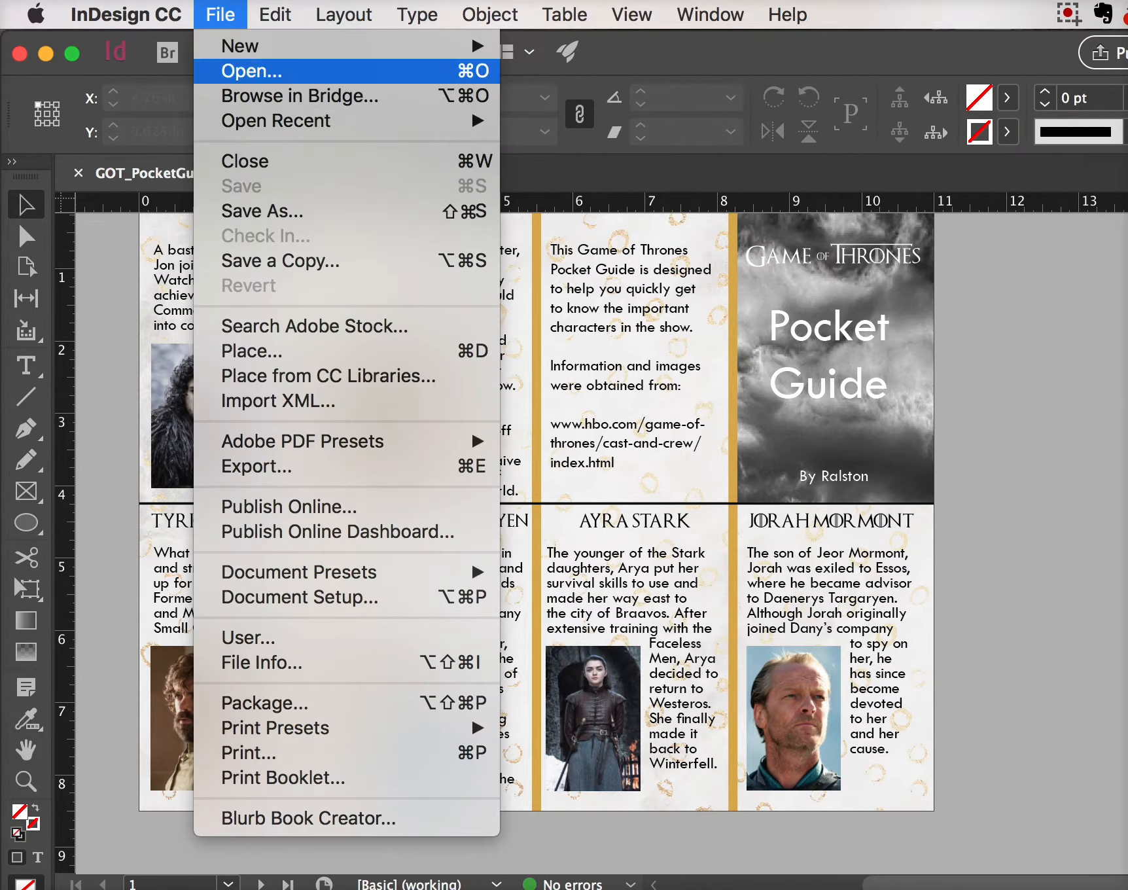
left_click(265, 703)
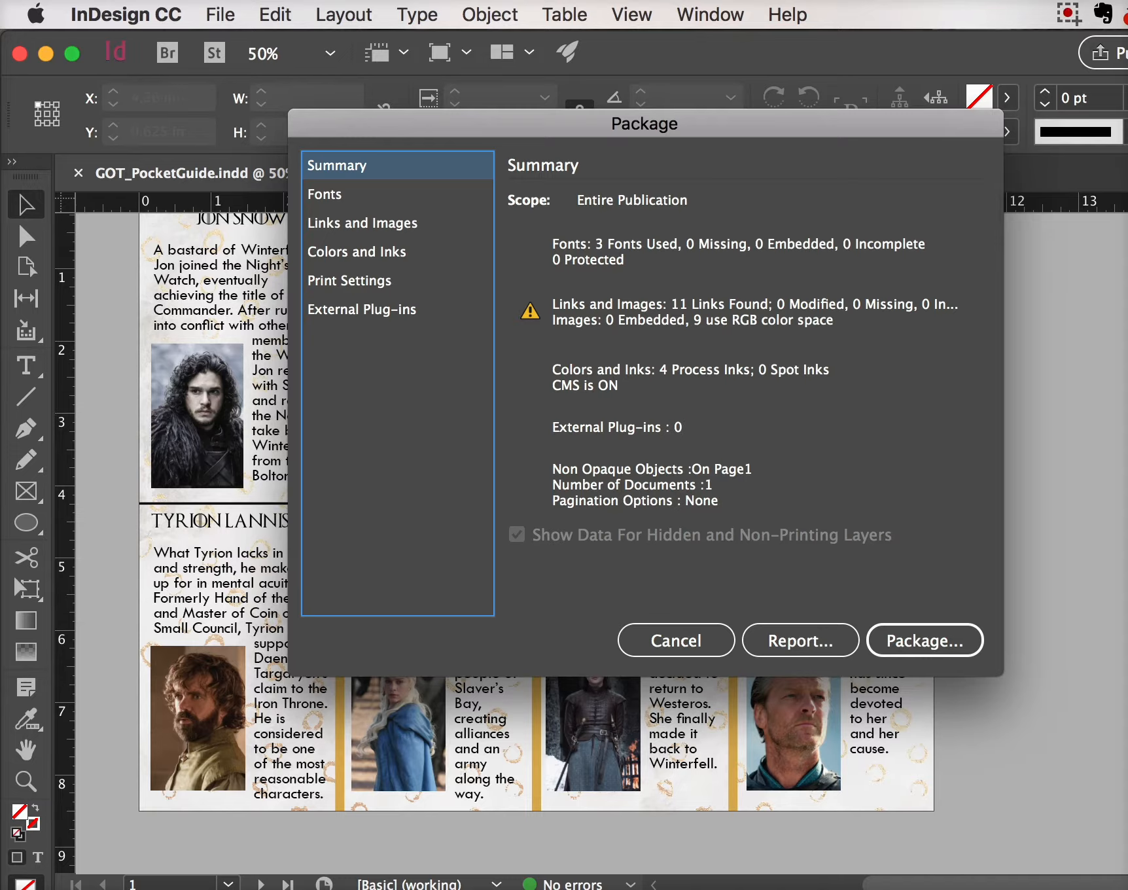
key("Down")
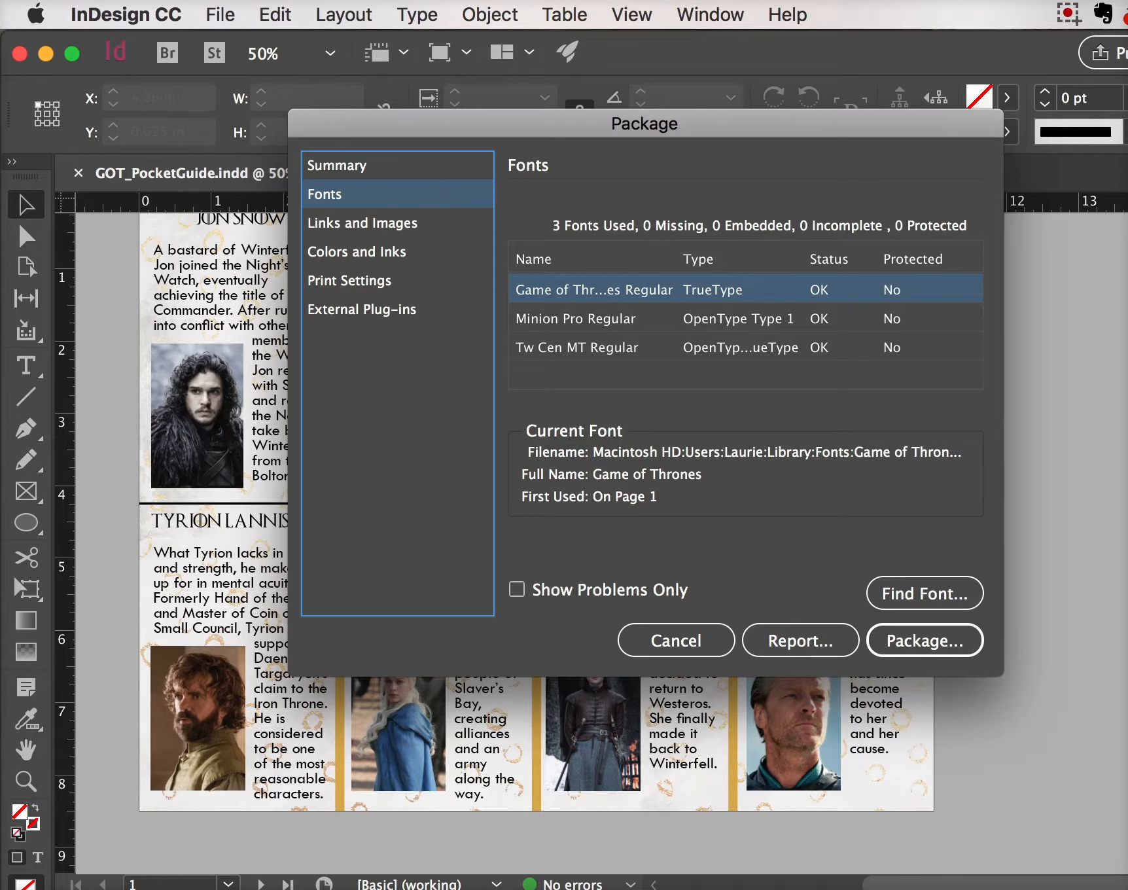
Review the 11 links (9 RGB images) in Links and Images, then start packaging
left_click(362, 223)
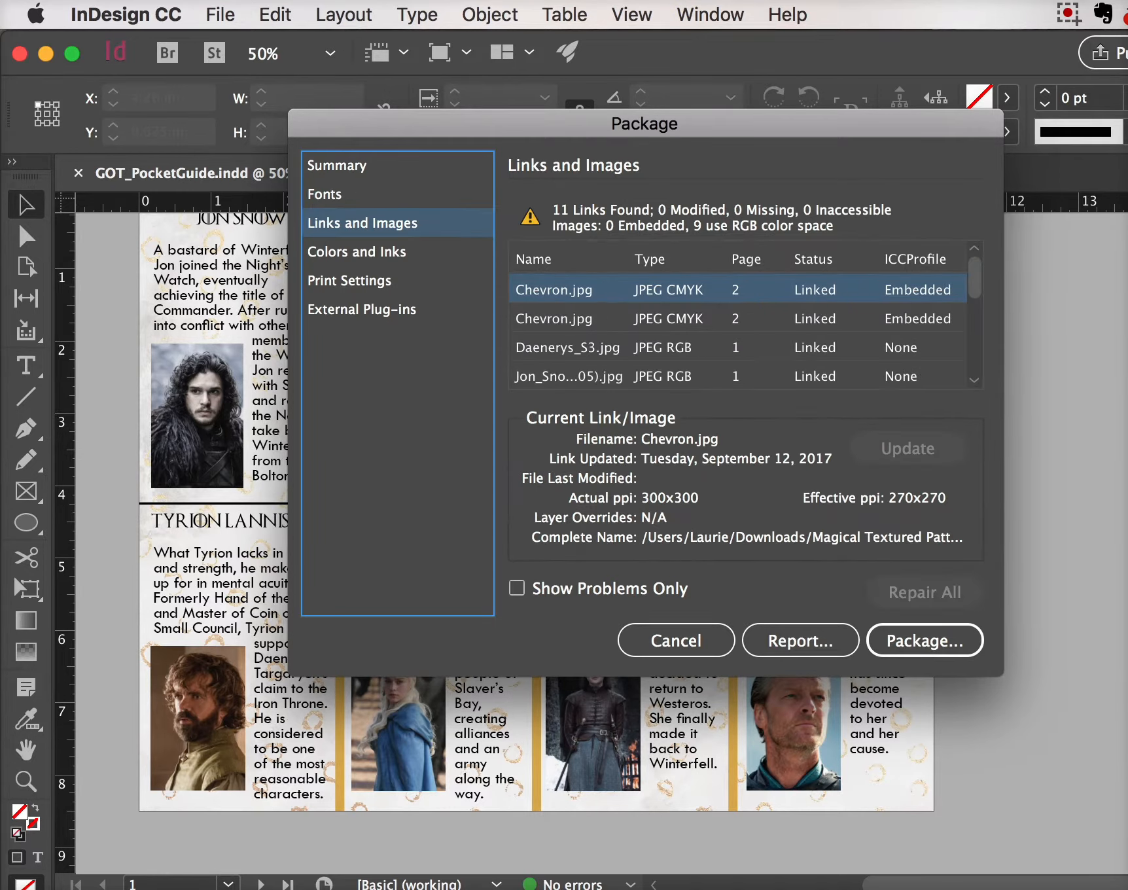
scroll(739, 332, "down", 5)
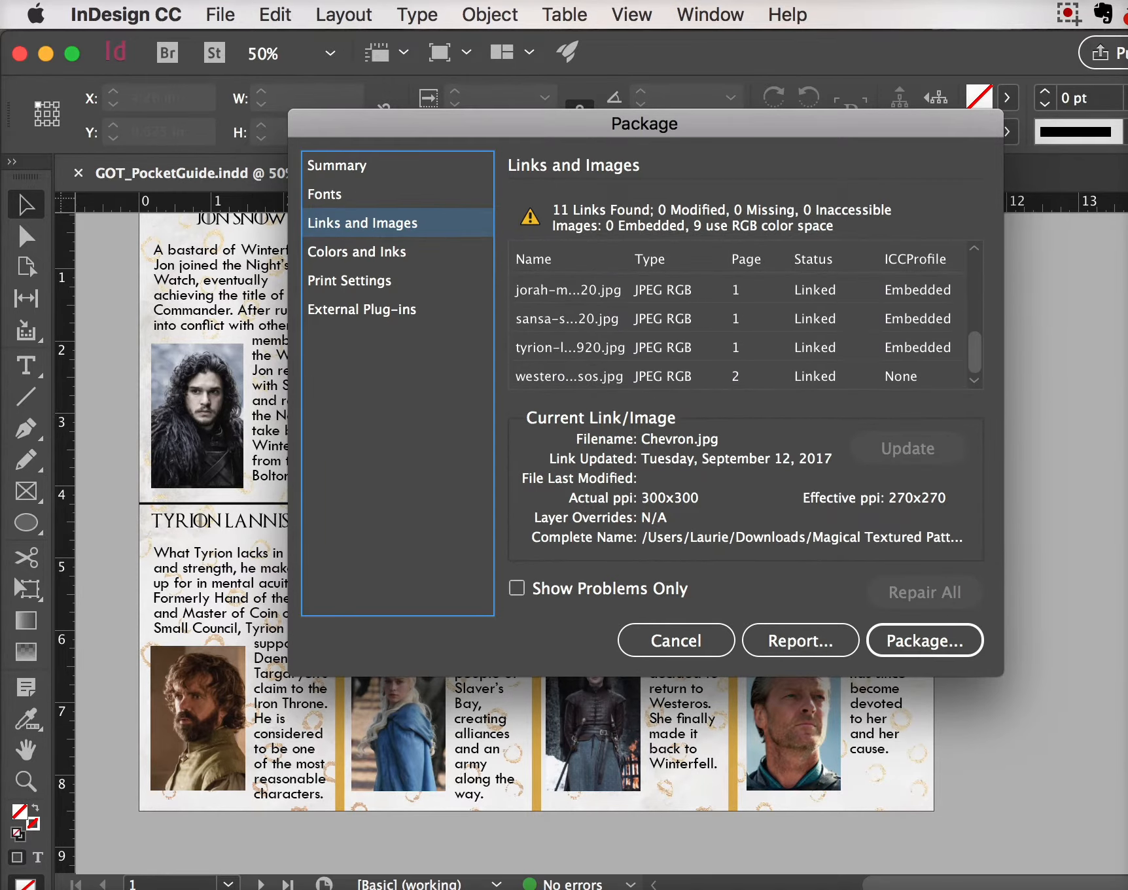
scroll(739, 332, "up", 5)
scroll(739, 332, "down", 5)
scroll(740, 333, "up", 5)
scroll(740, 332, "down", 5)
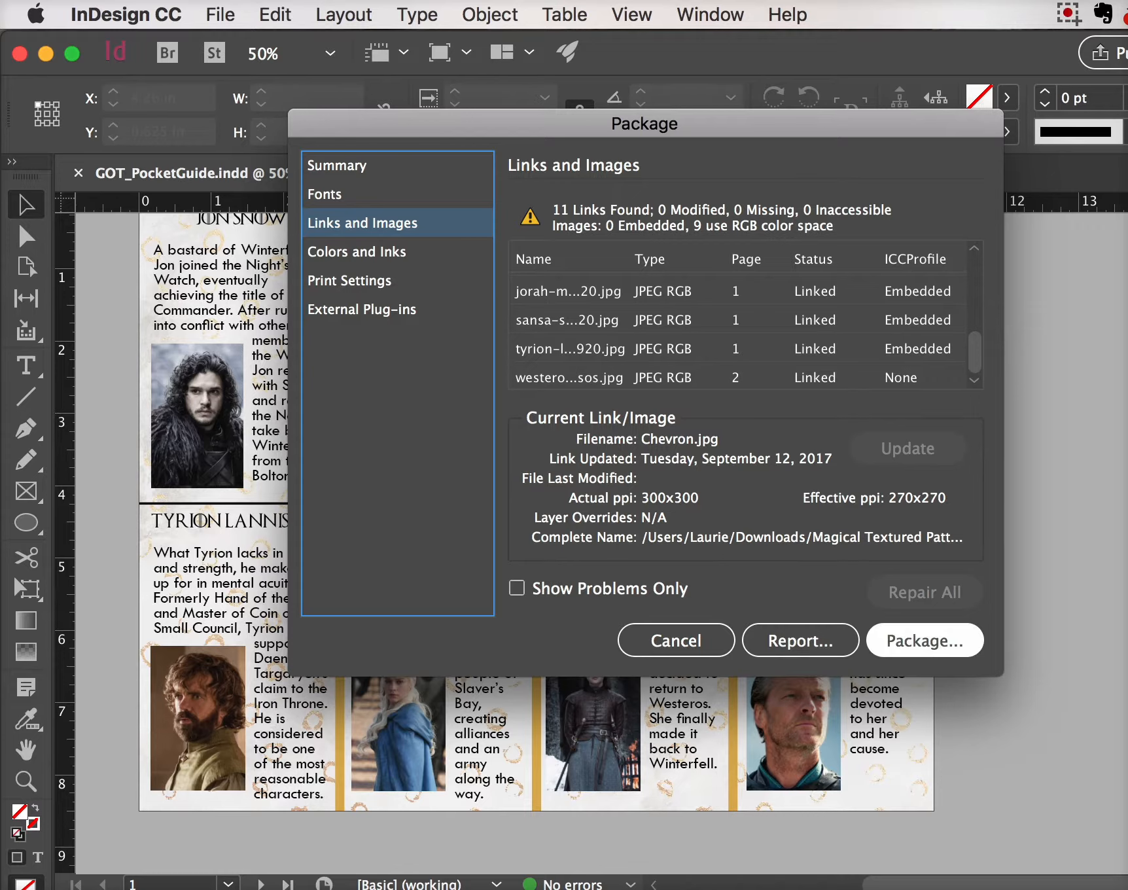
left_click(945, 645)
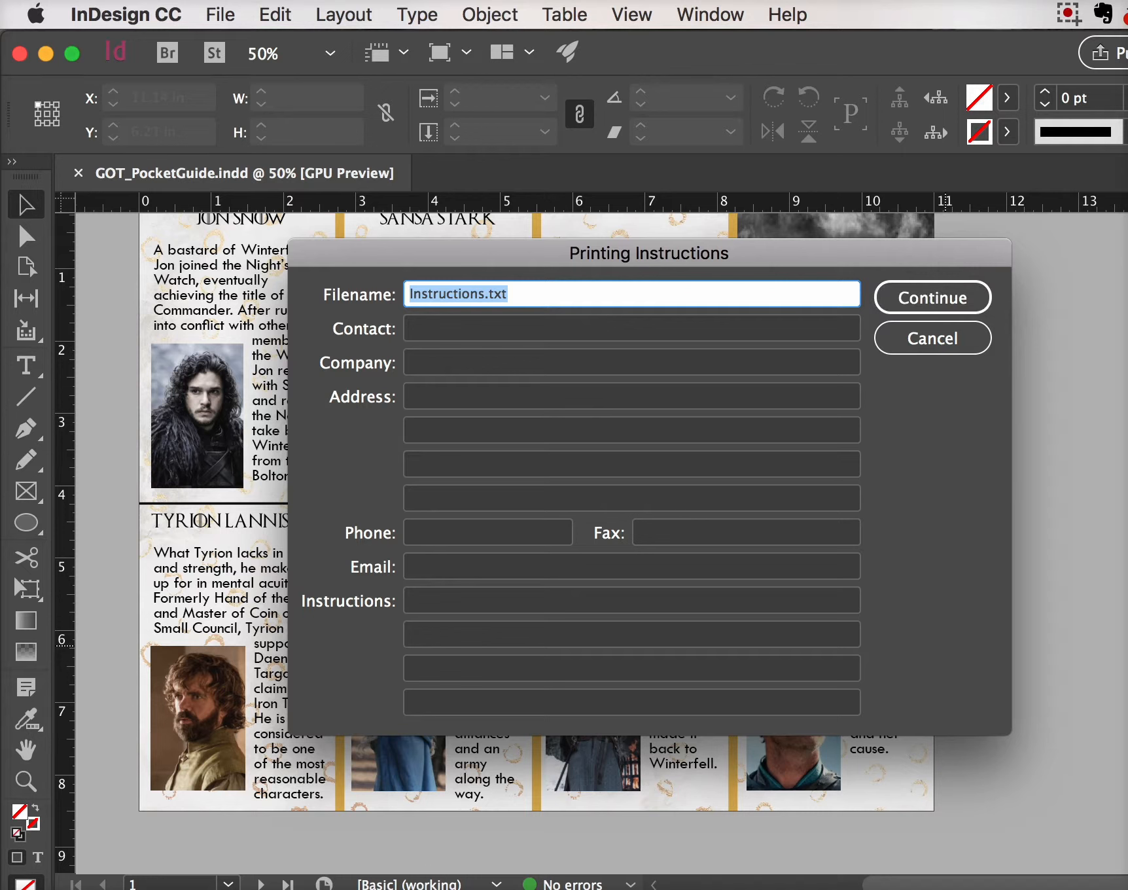
Continue past the Printing Instructions, leaving every field empty
key("Return")
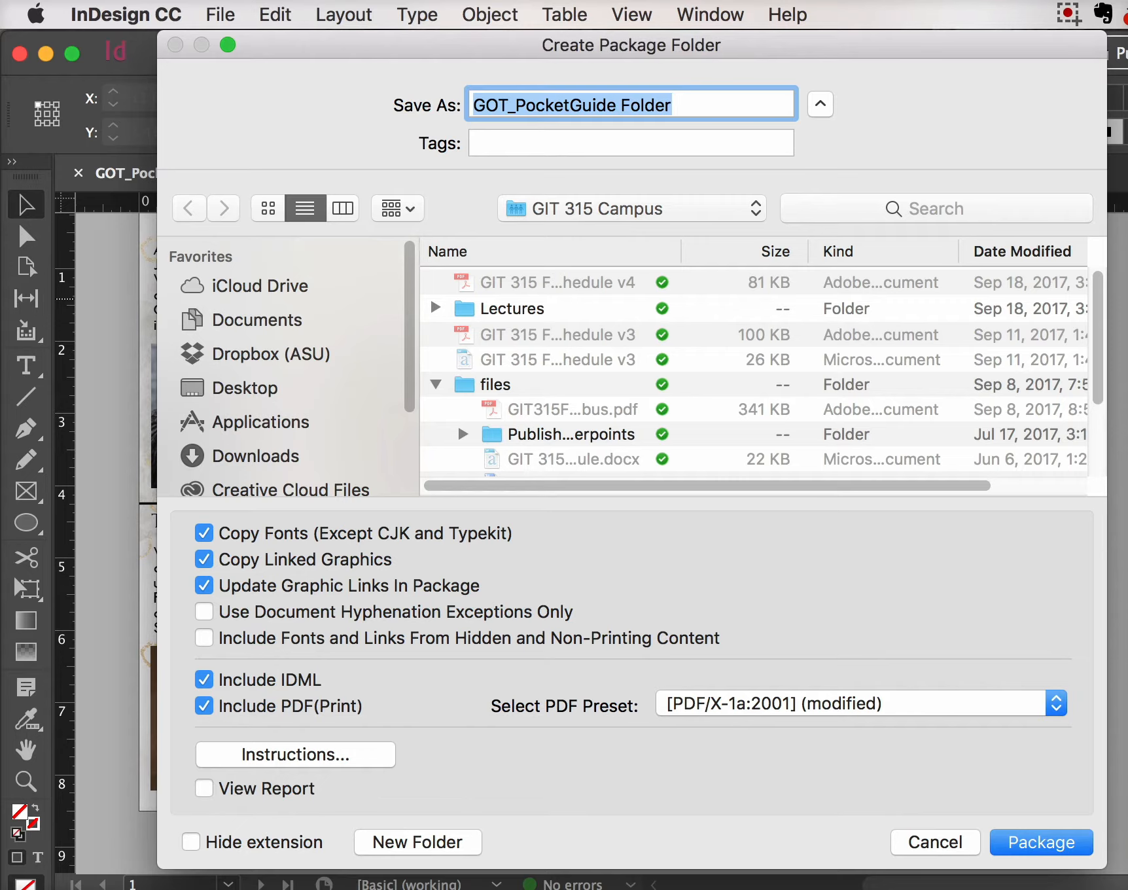
Keep Copy Fonts checked and set the PDF preset to [PDF/X-1a:2001]
left_click(204, 533)
left_click(205, 533)
left_click(861, 704)
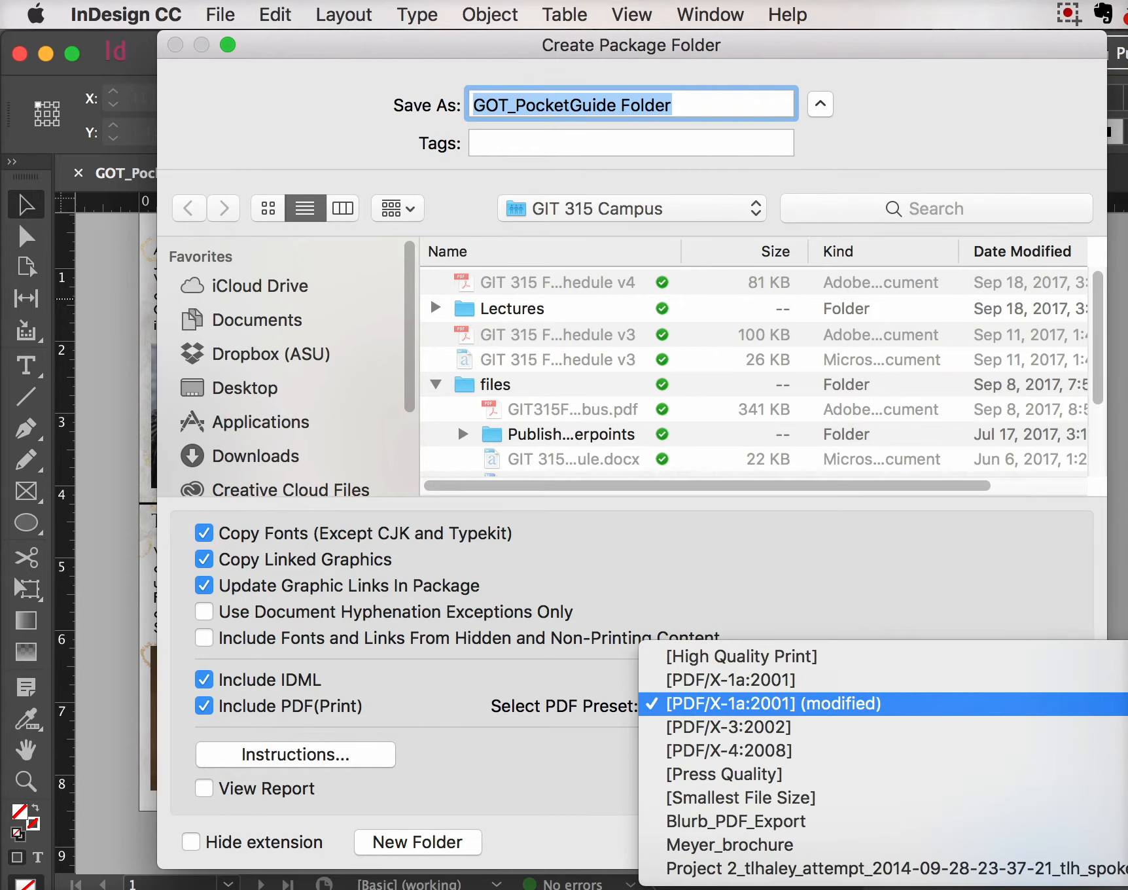
key("Up")
key("Return")
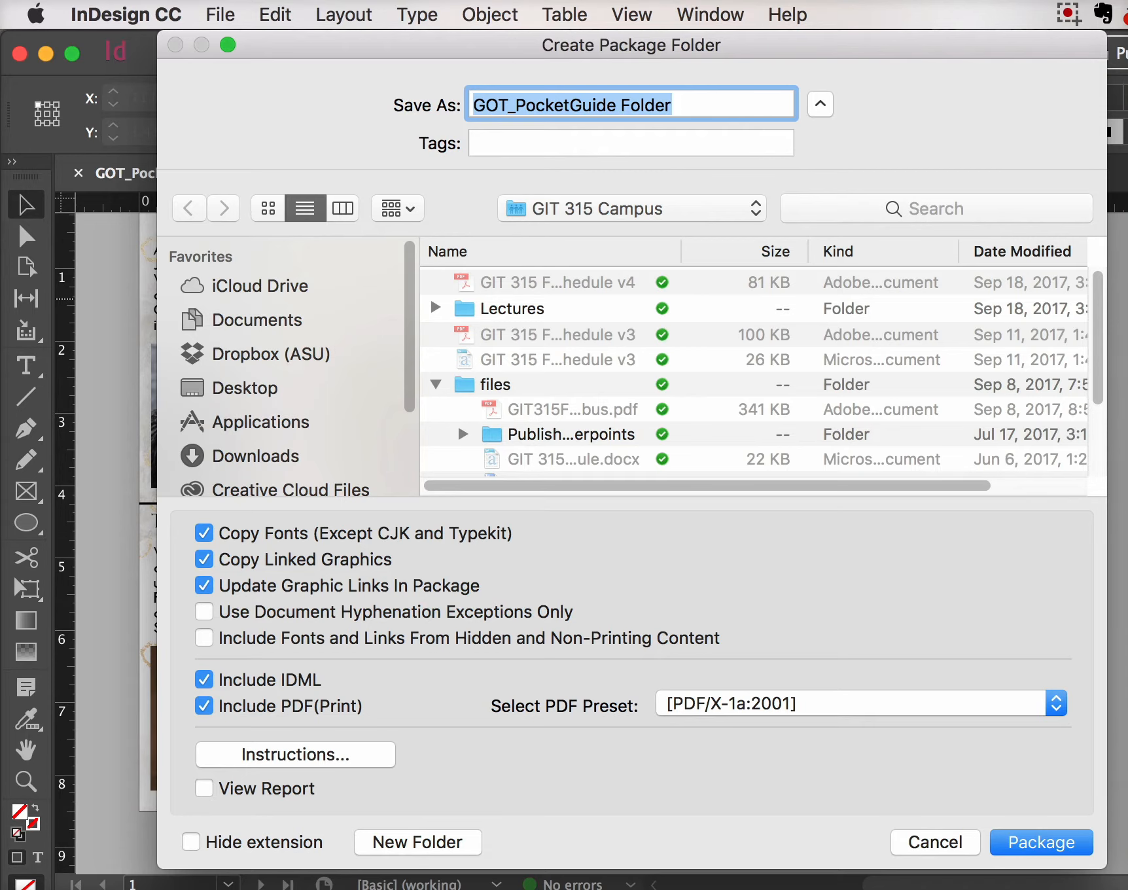
left_click(295, 754)
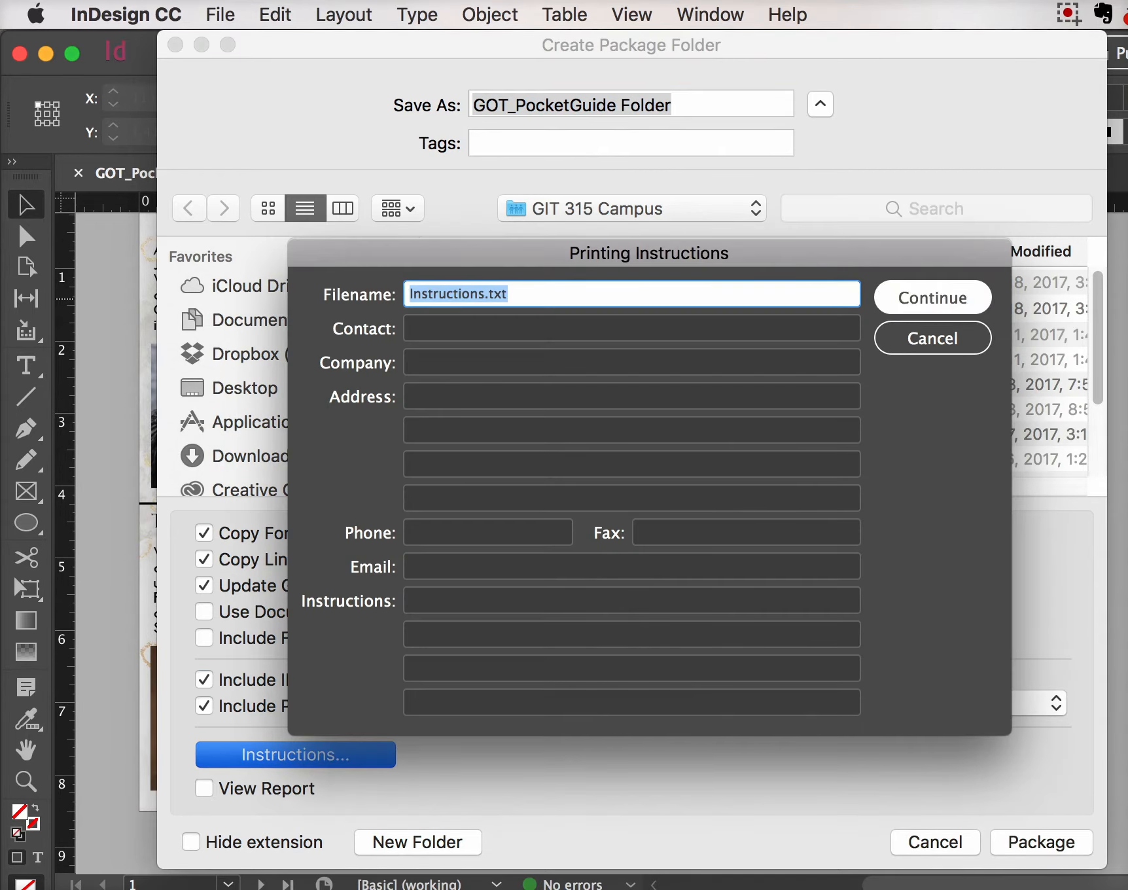
key("Return")
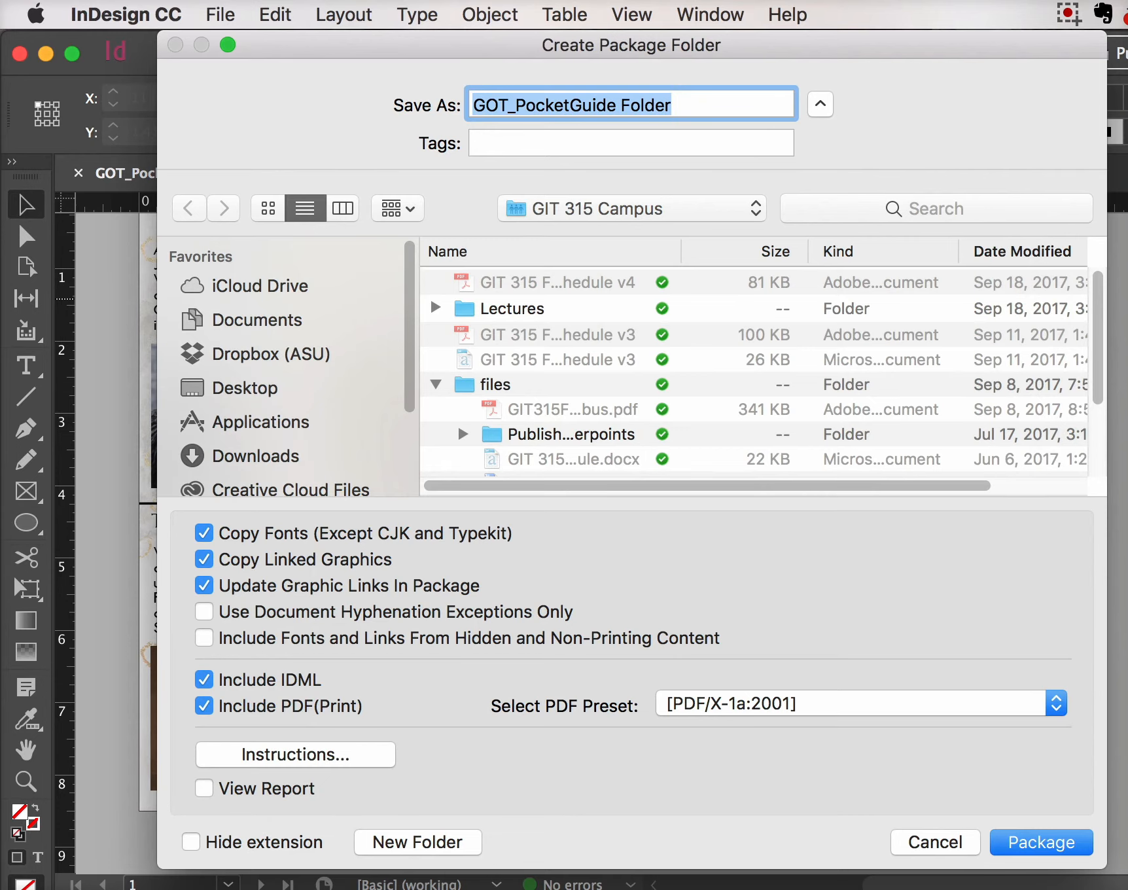
Reselect the unmodified [PDF/X-1a:2001] preset and launch the package
left_click(1056, 703)
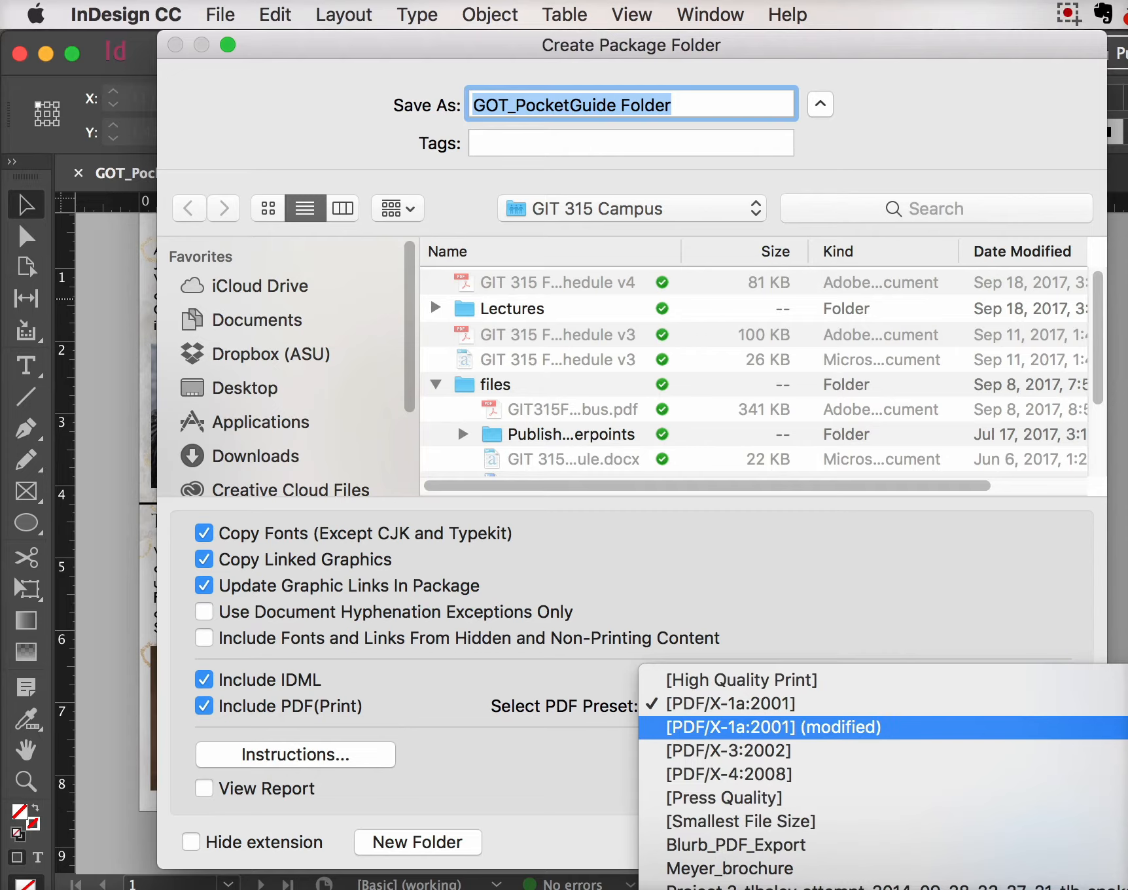
key("Return")
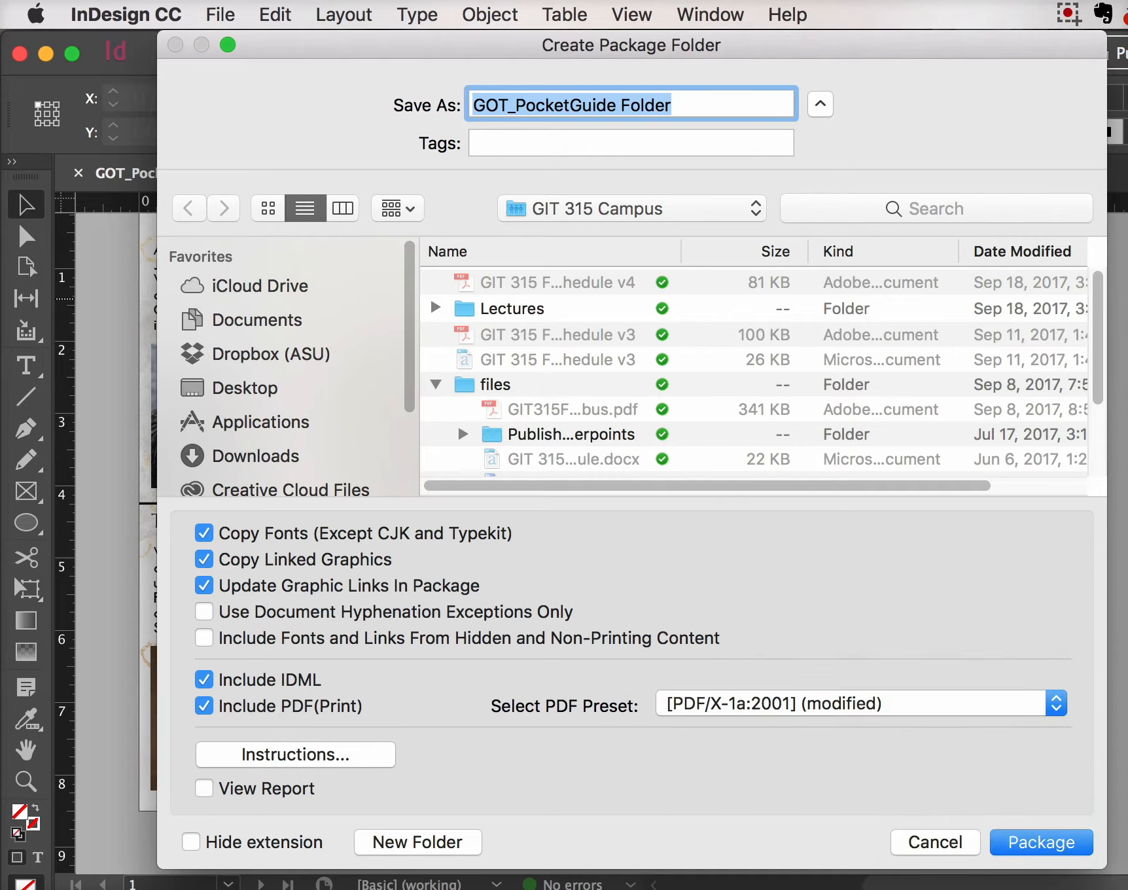
key("space")
key("Up")
key("Return")
key("Return")
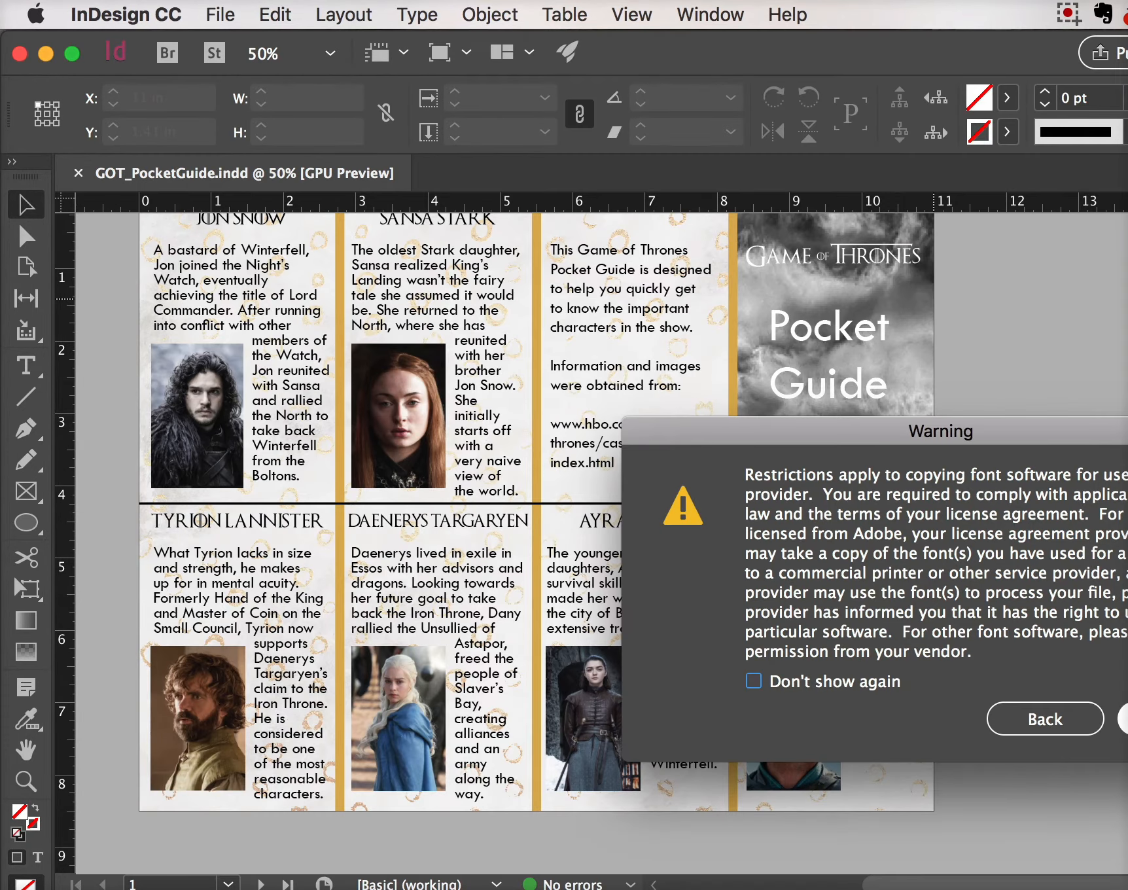
Accept the font licensing warning, let the PDF finish, and switch to Finder
key("Return")
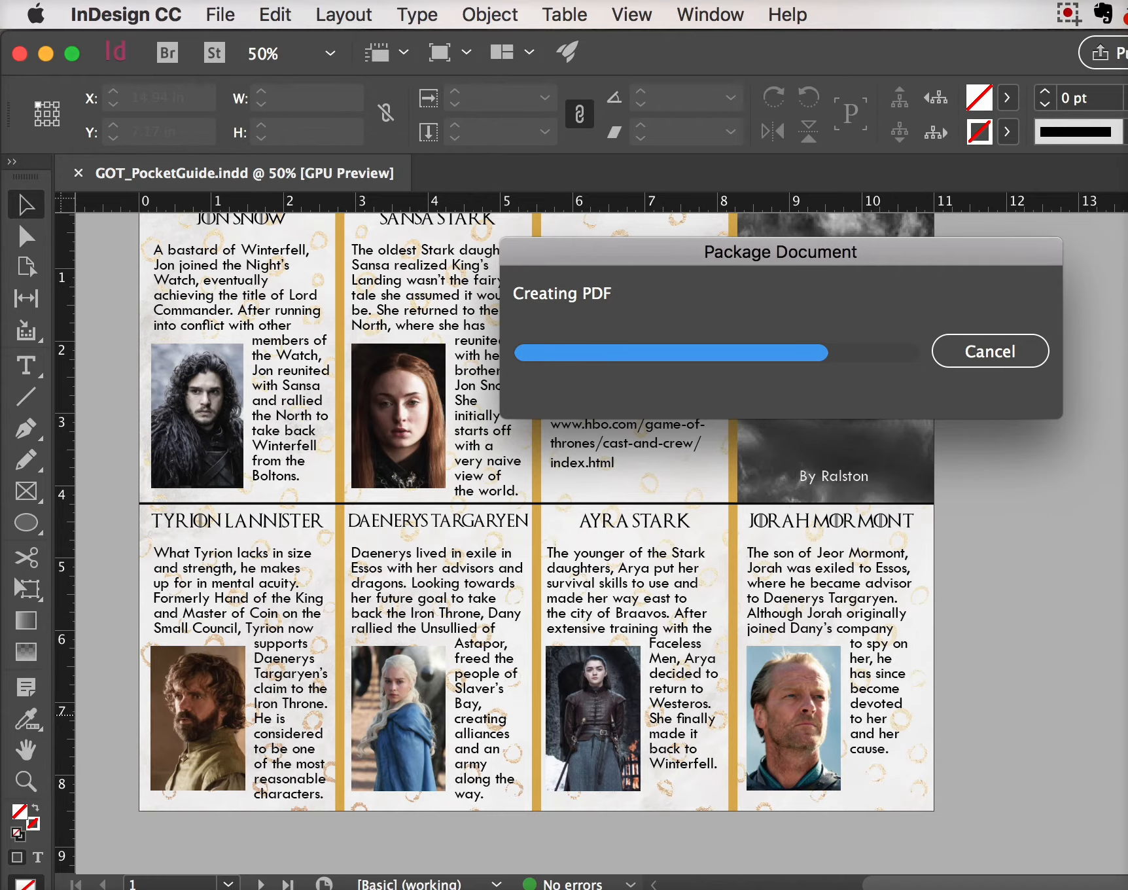
key("super+Tab")
key("super+h")
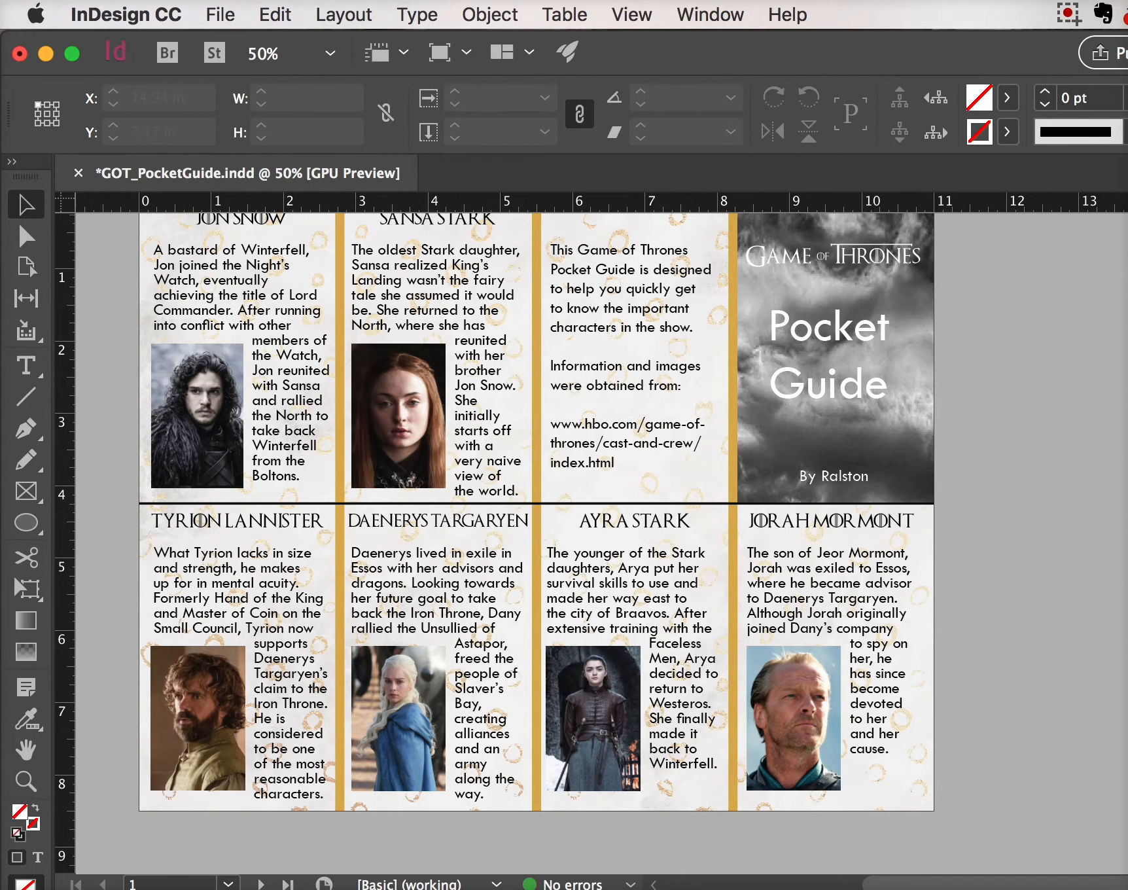
key("super+Tab")
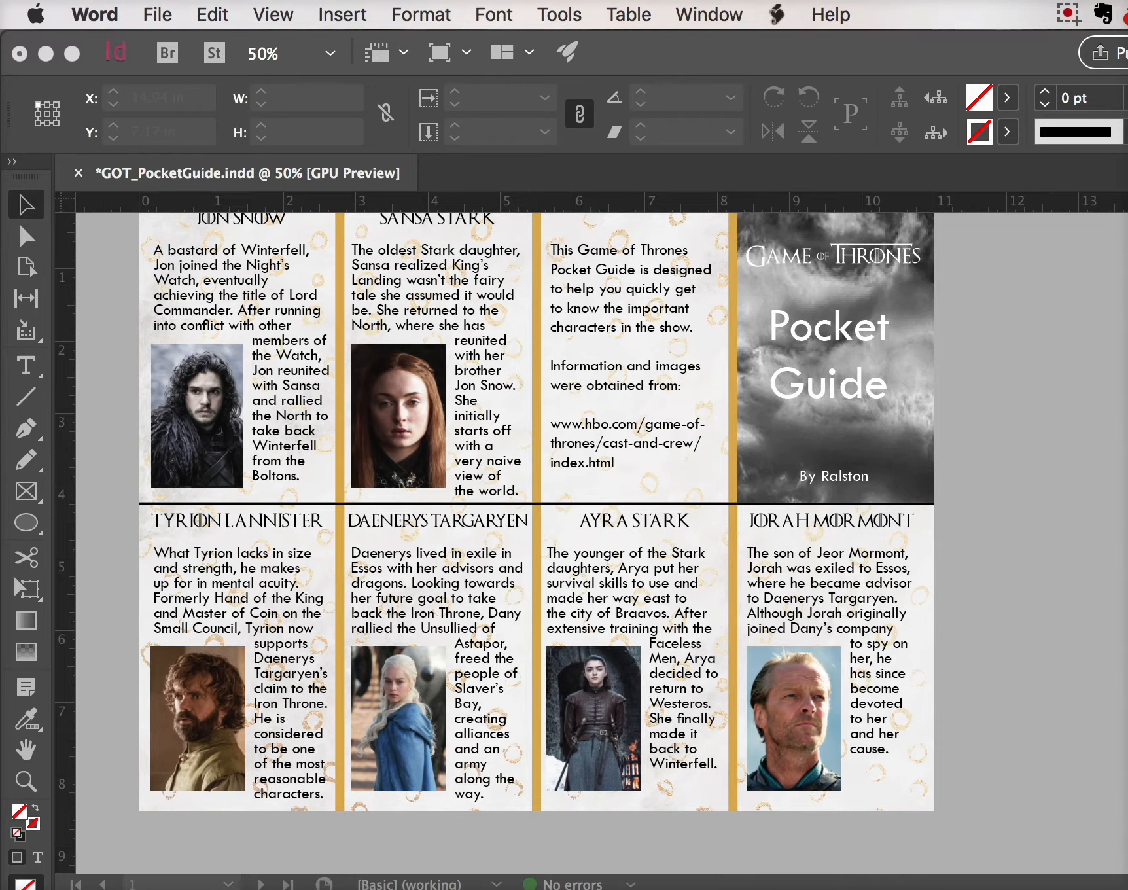
key("super+Tab")
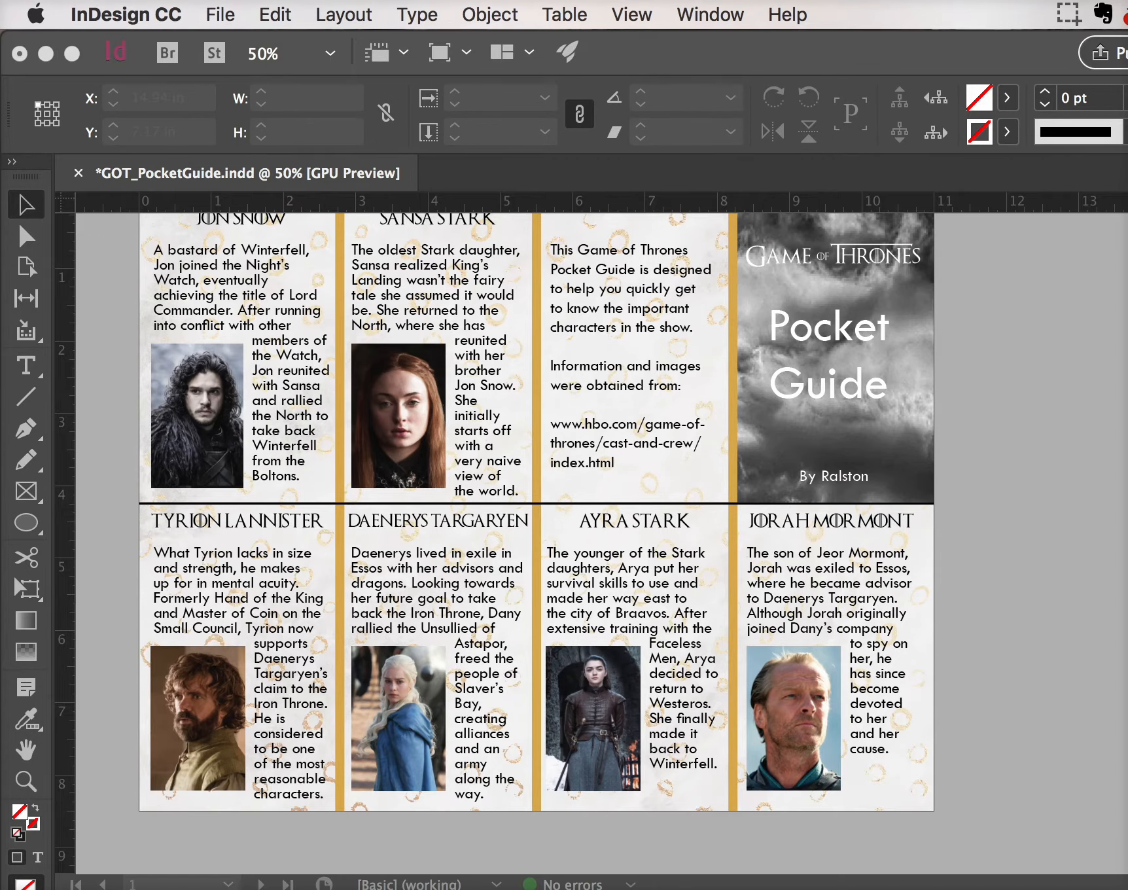
key("super+Tab")
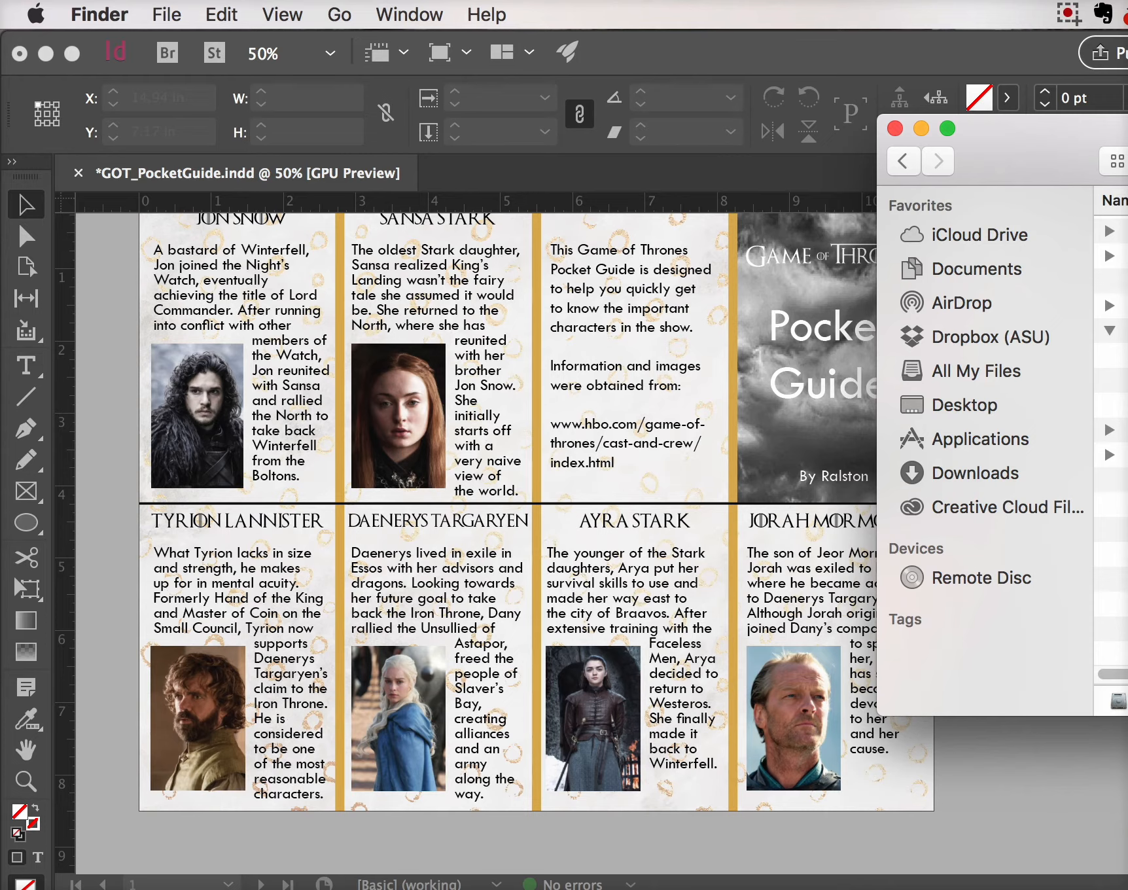
Search Downloads for the package and open GOT_PocketGuide Folder in Finder
left_click(975, 473)
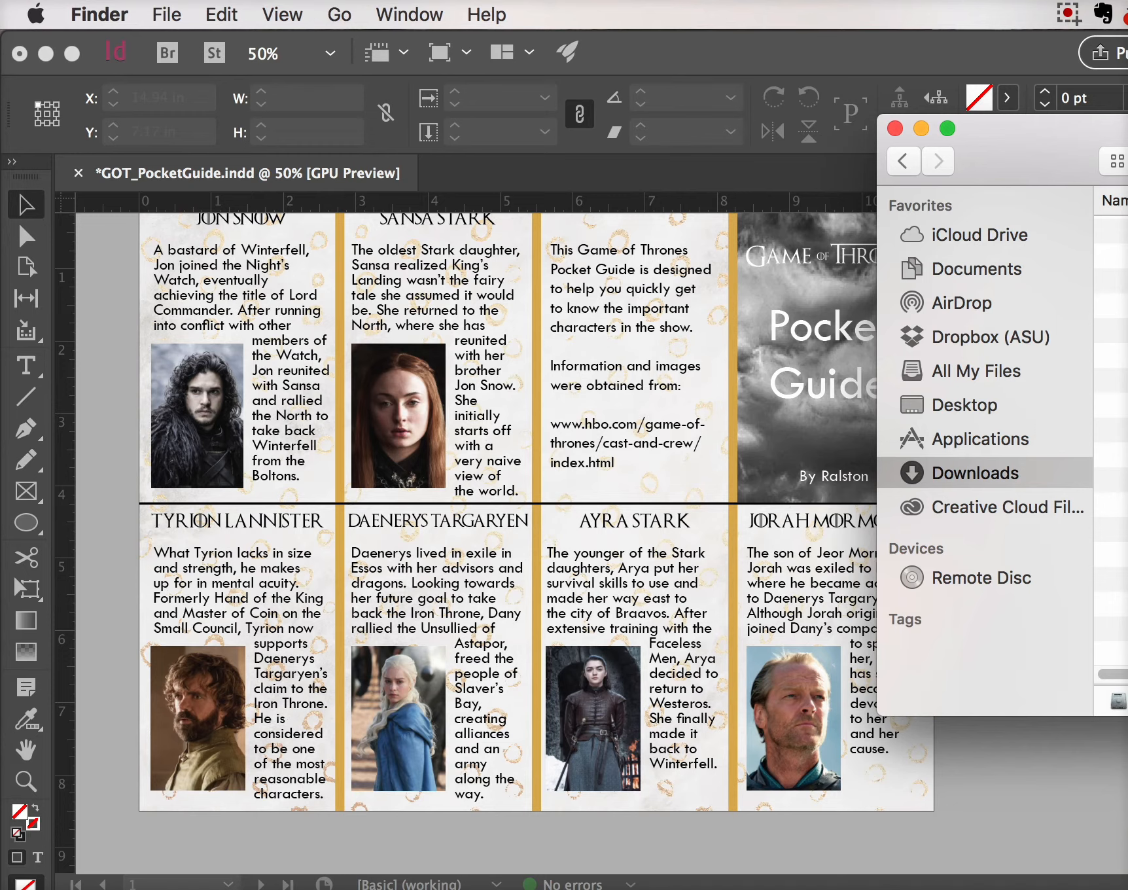
key("super+Tab")
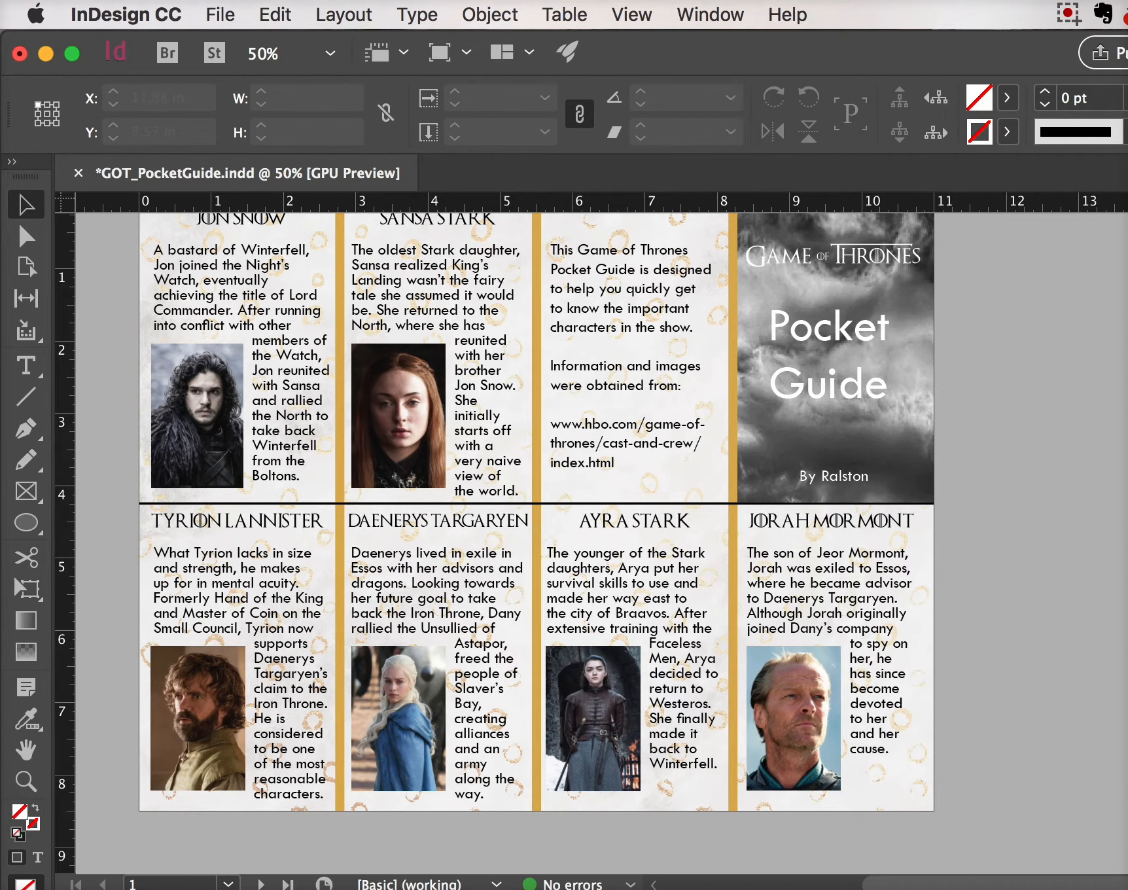
key("super+Tab")
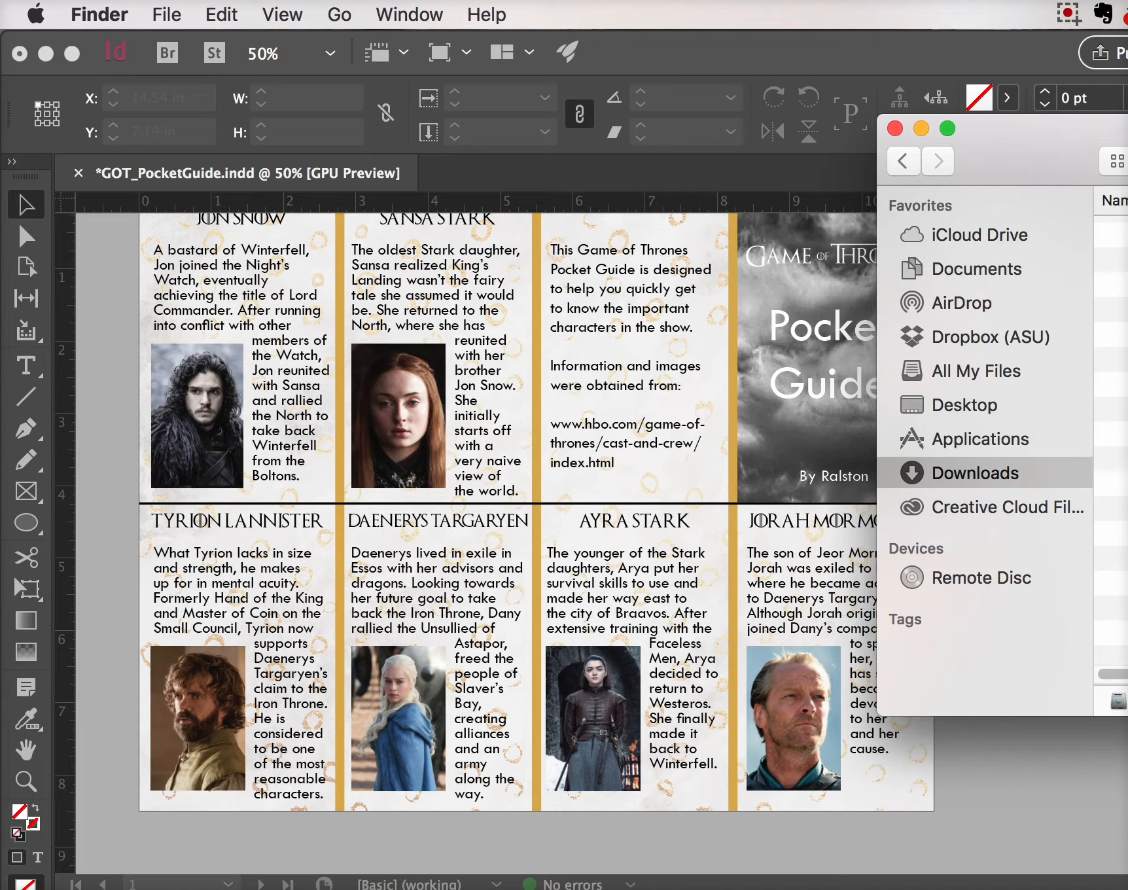
type("g")
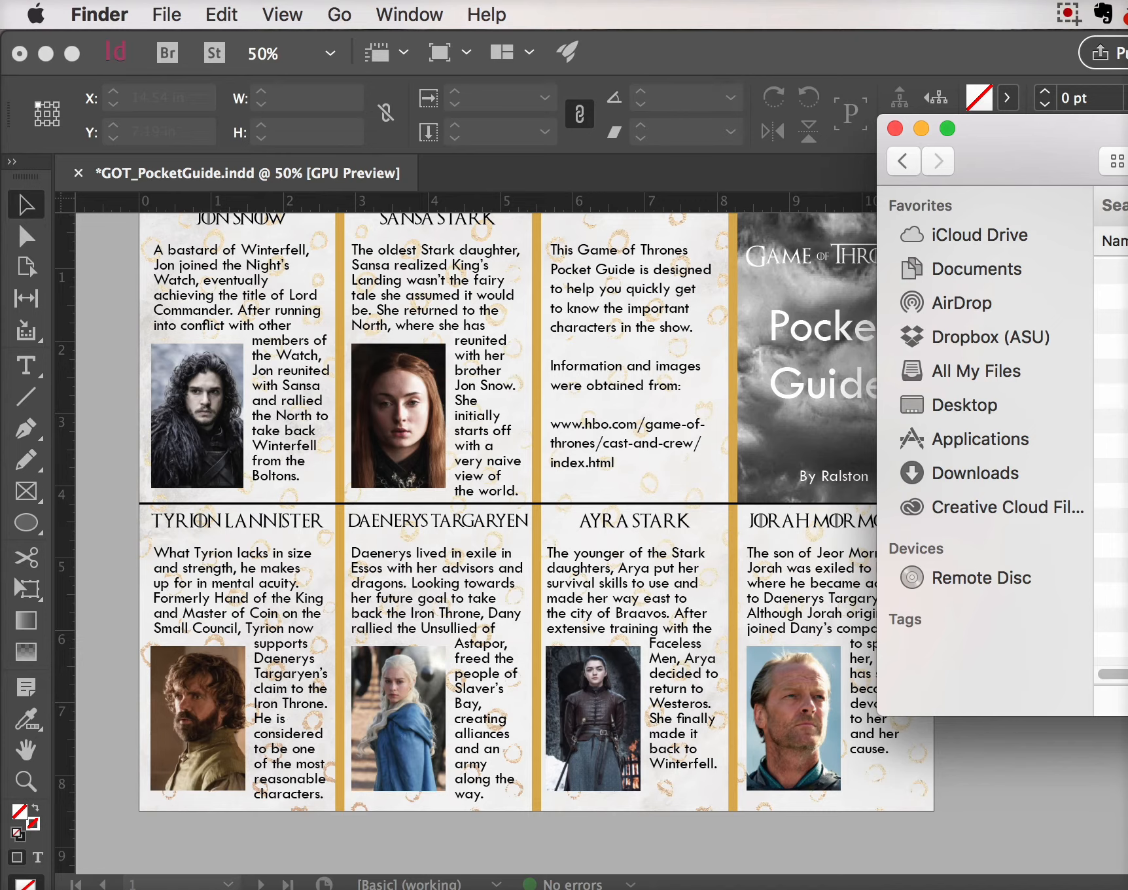
left_click(1111, 321)
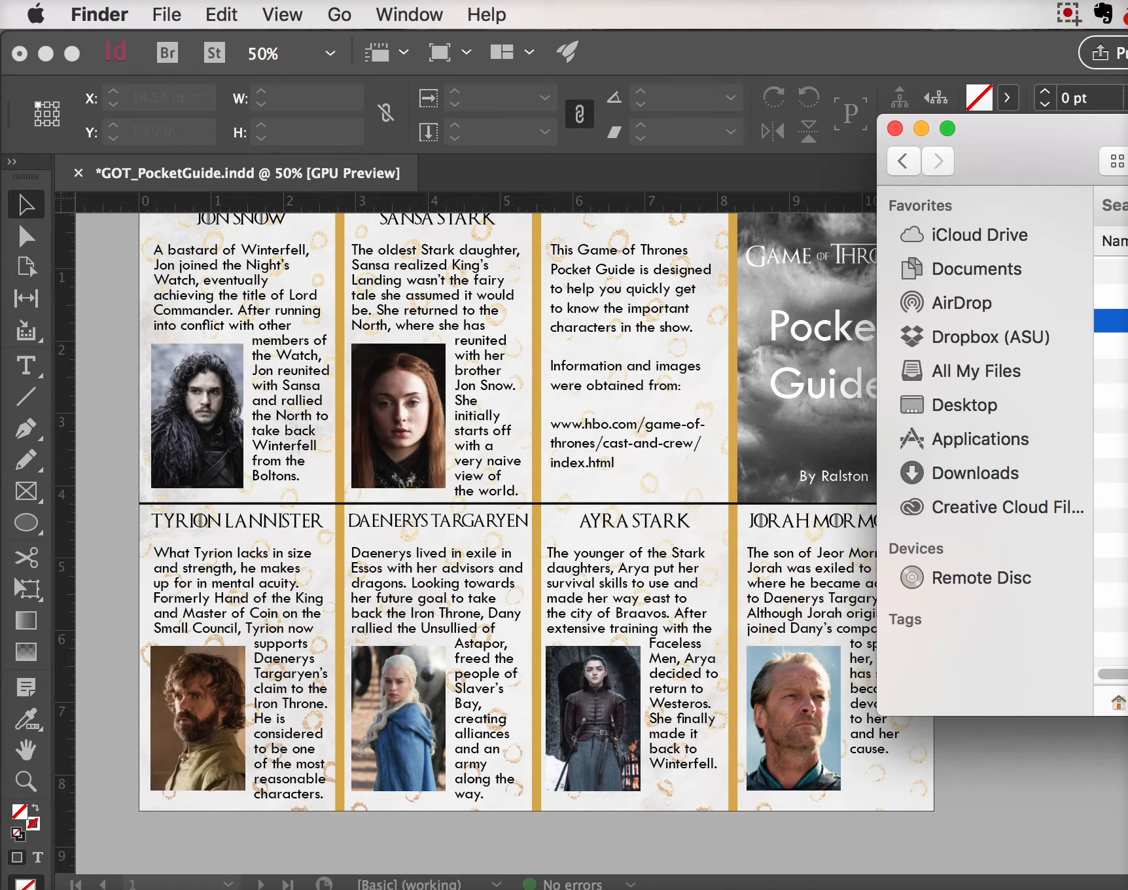
double_click(1111, 320)
left_click_drag(1112, 131, 362, 153)
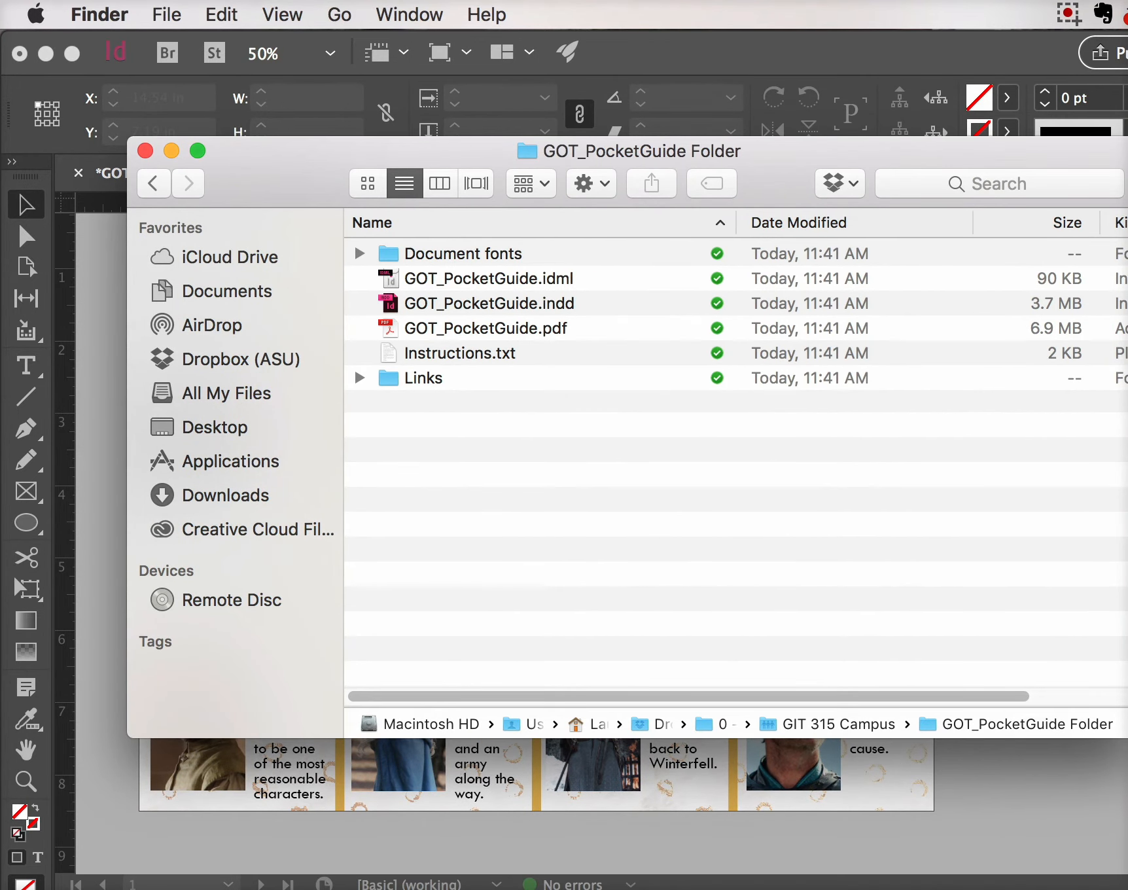
Review the packaged InDesign document, PDF and IDML files in the package folder
left_click(489, 303)
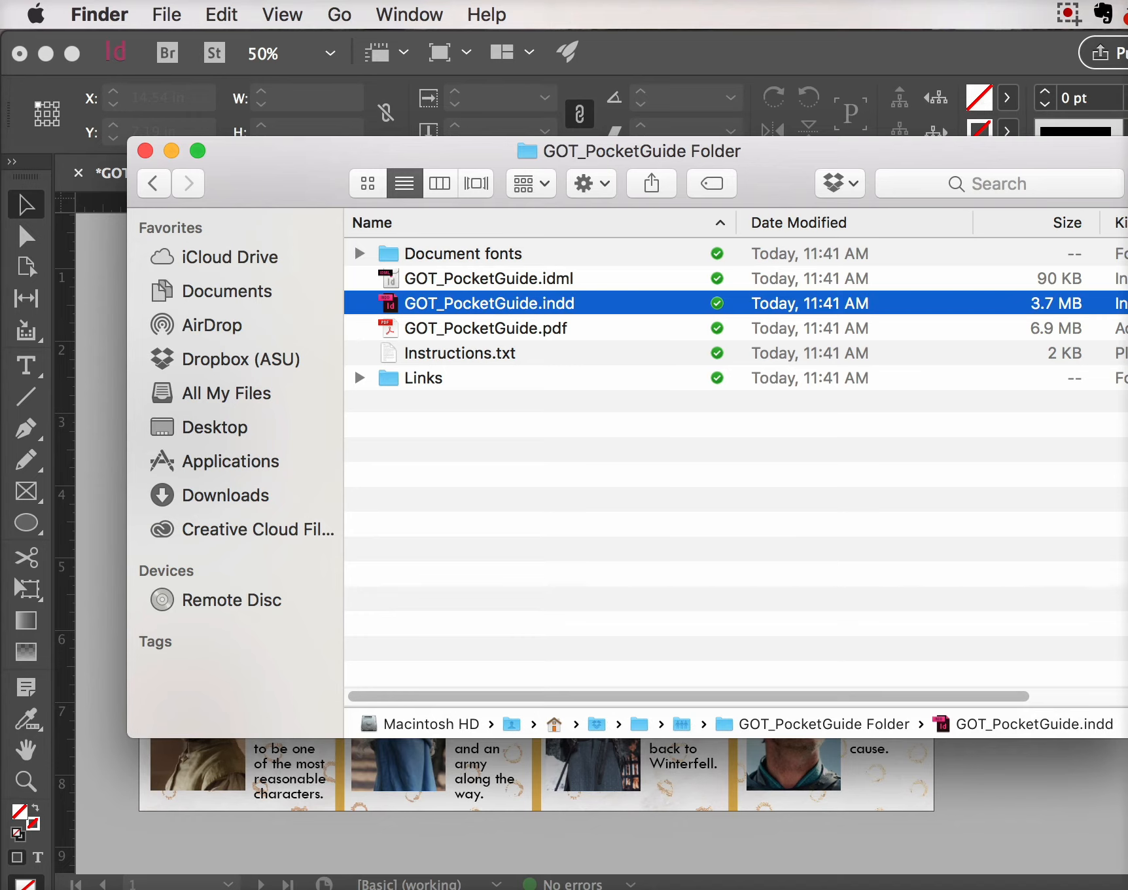
key("Down")
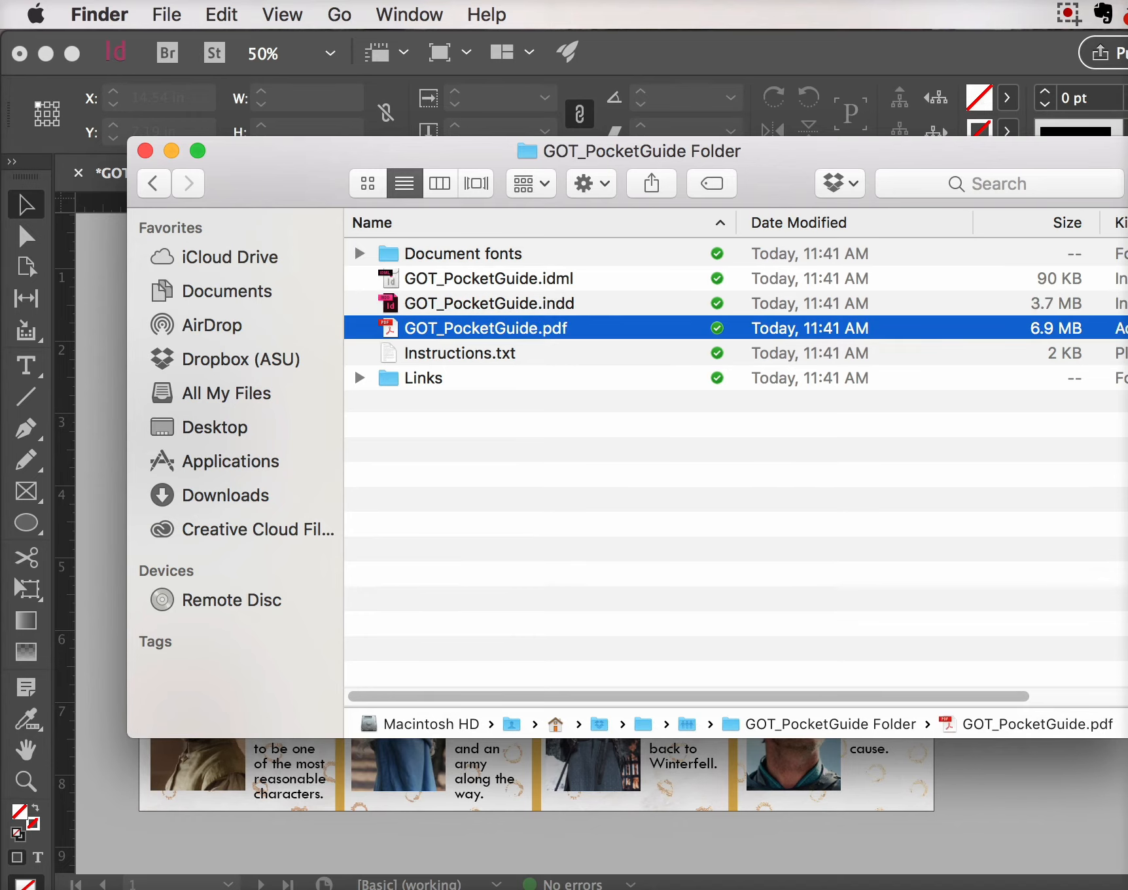
key("Up")
key("Up")
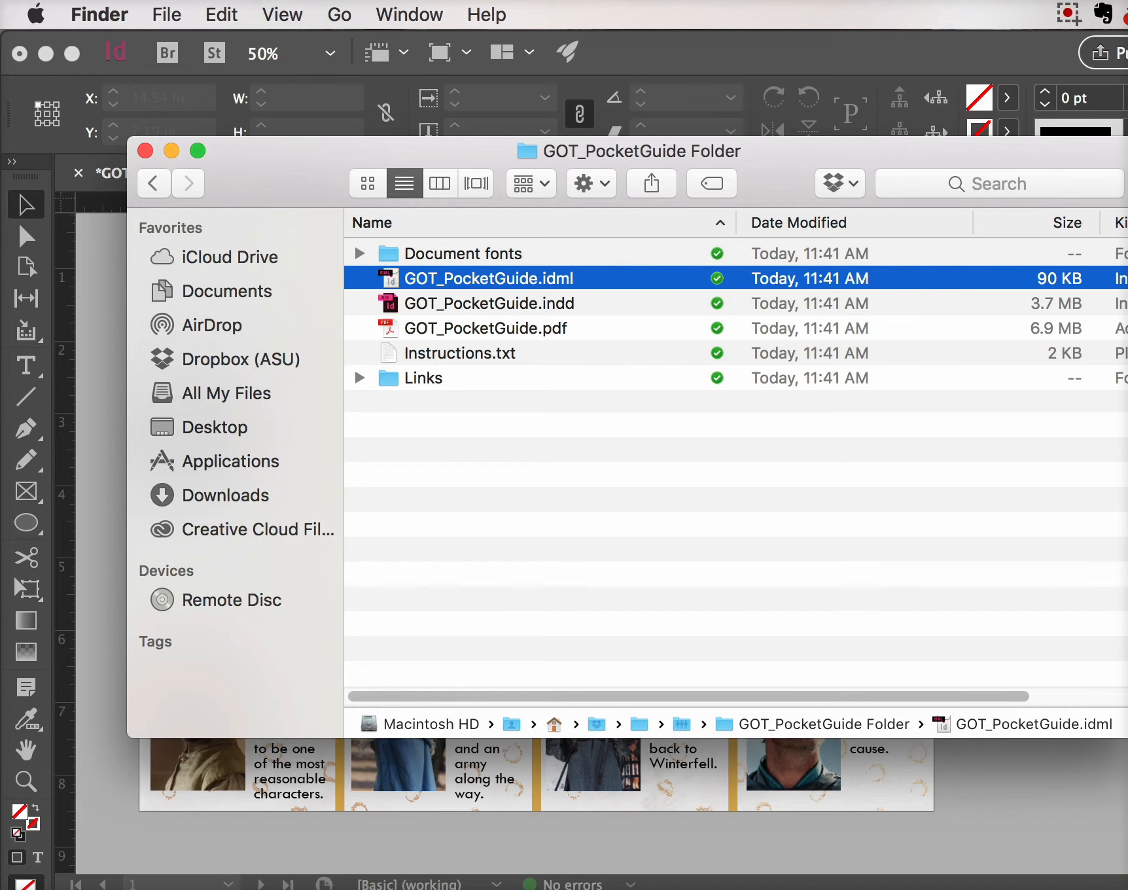
Expand Document fonts and inspect the packaged font files, ending on Tw Cen MT.ttf
left_click(359, 252)
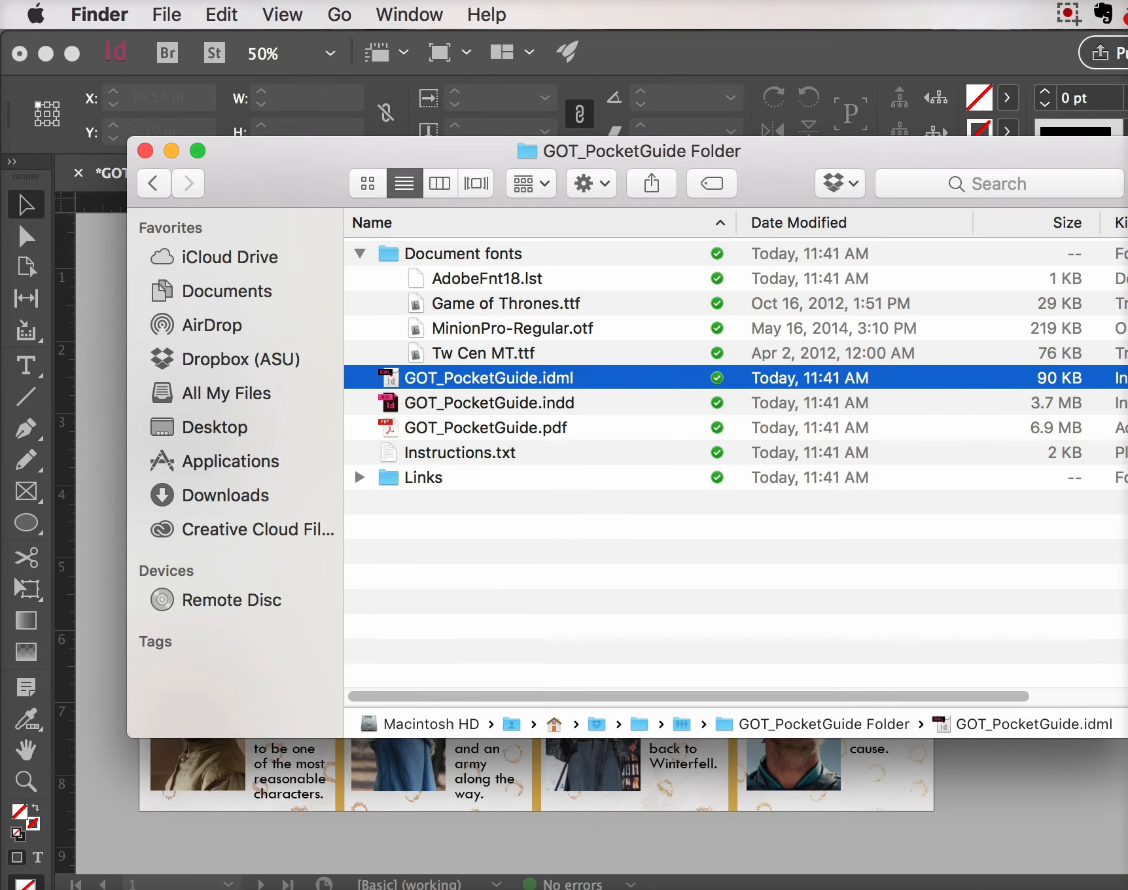
left_click(506, 304)
left_click(512, 328)
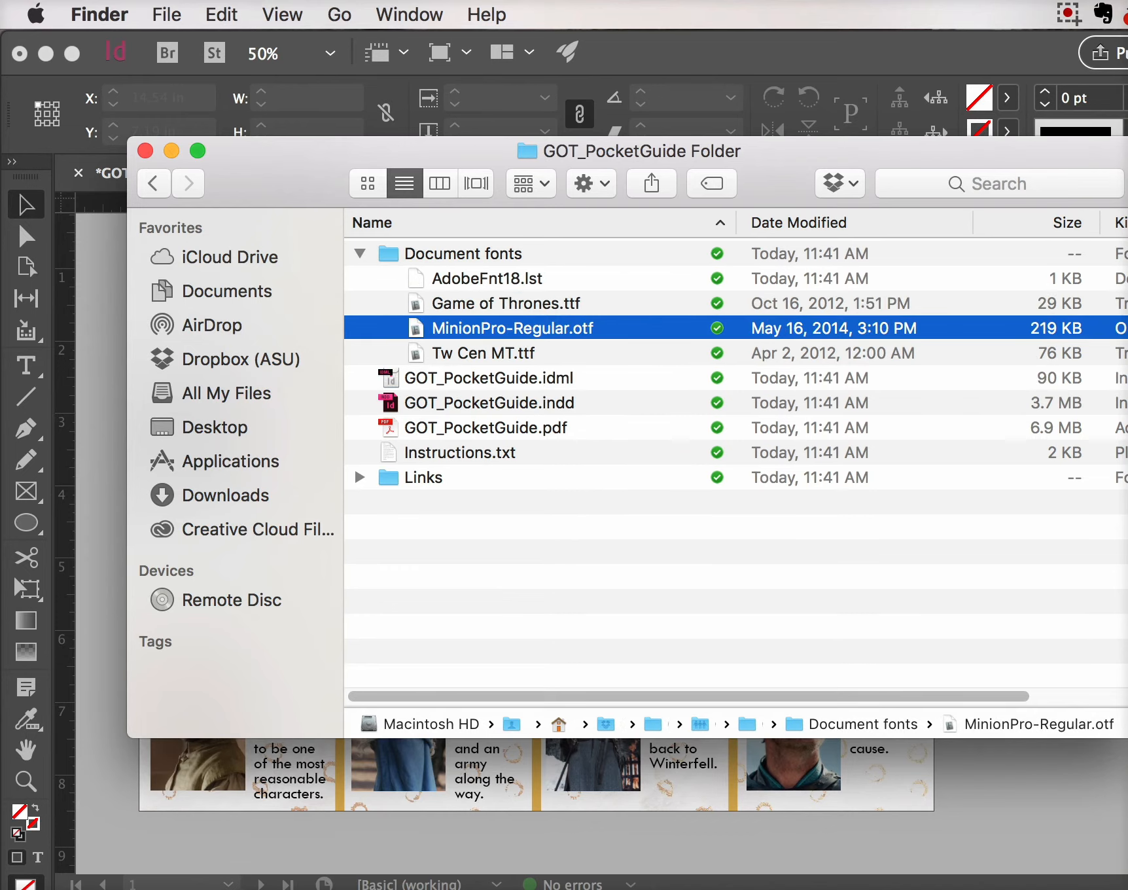
left_click(483, 354)
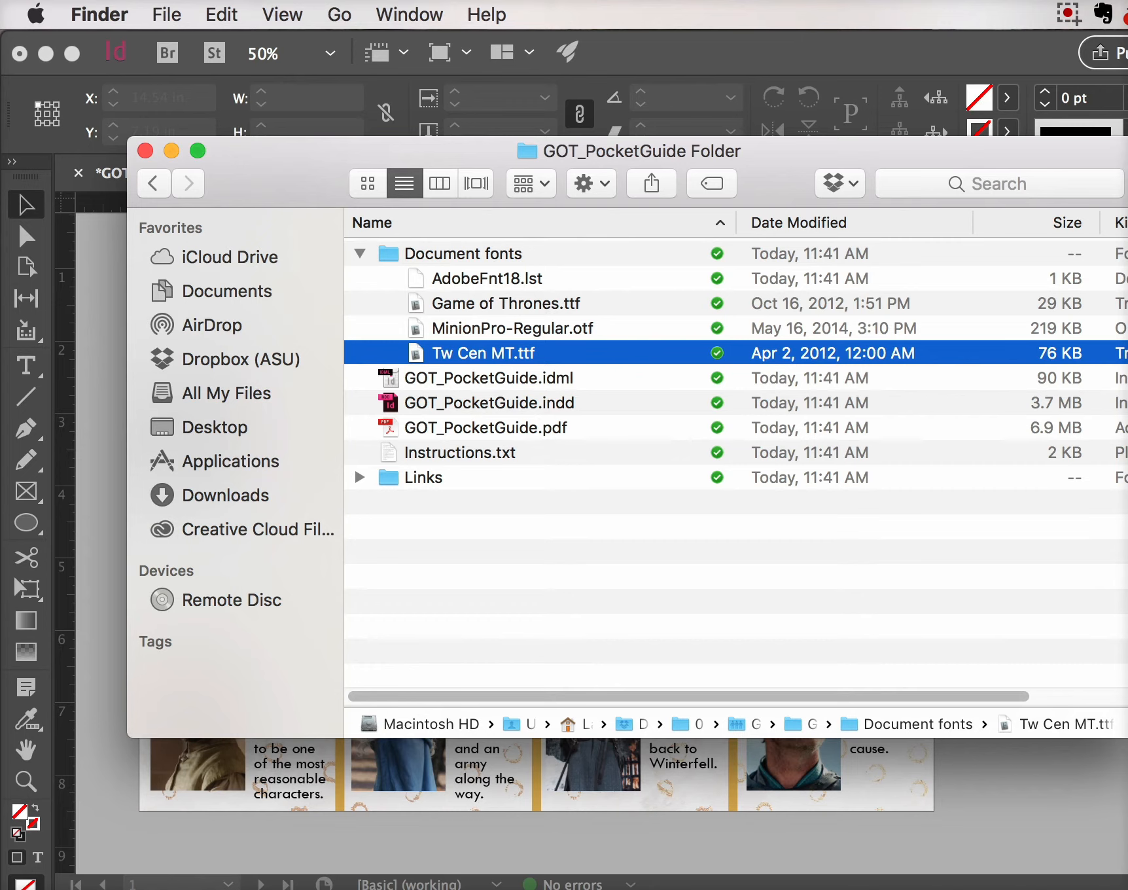
left_click(505, 304)
left_click(513, 329)
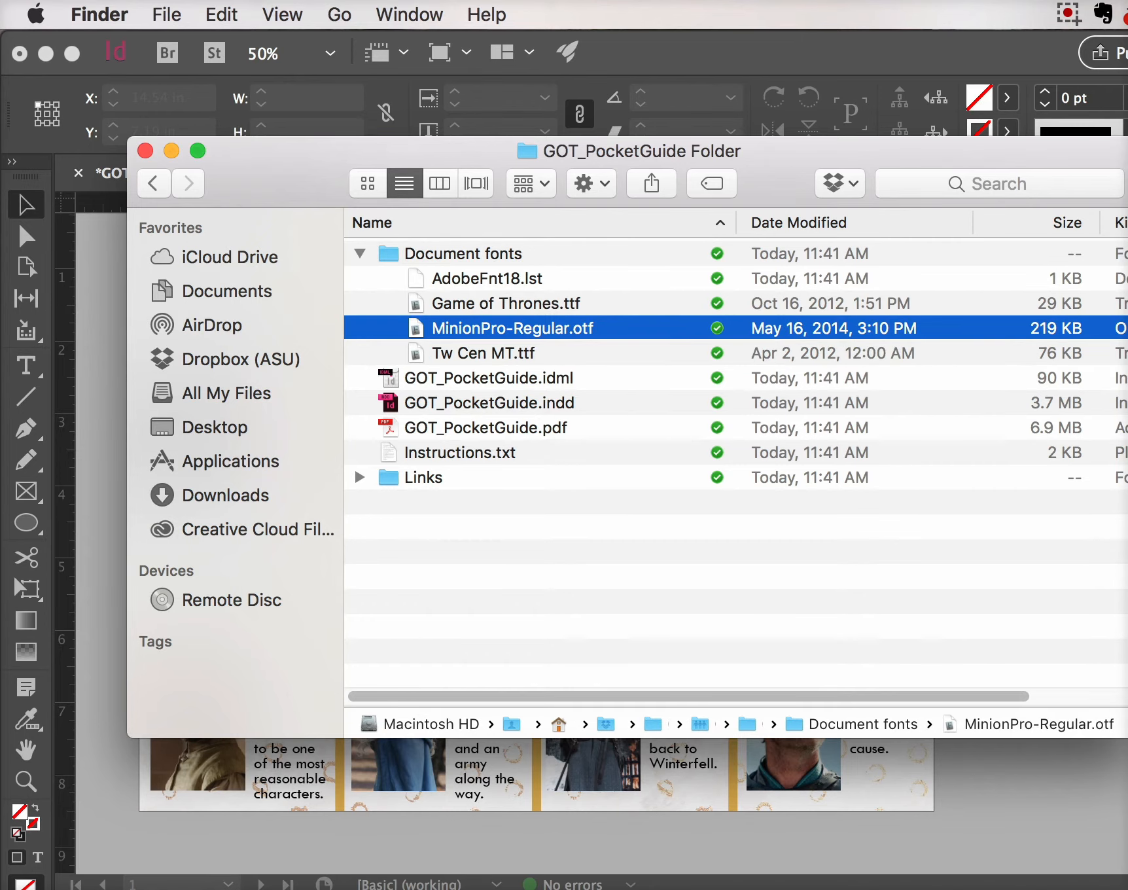
left_click(483, 354)
Browse the linked images in Links, such as Jon_Snow_(S05E05).jpg, then close the package window
left_click(359, 477)
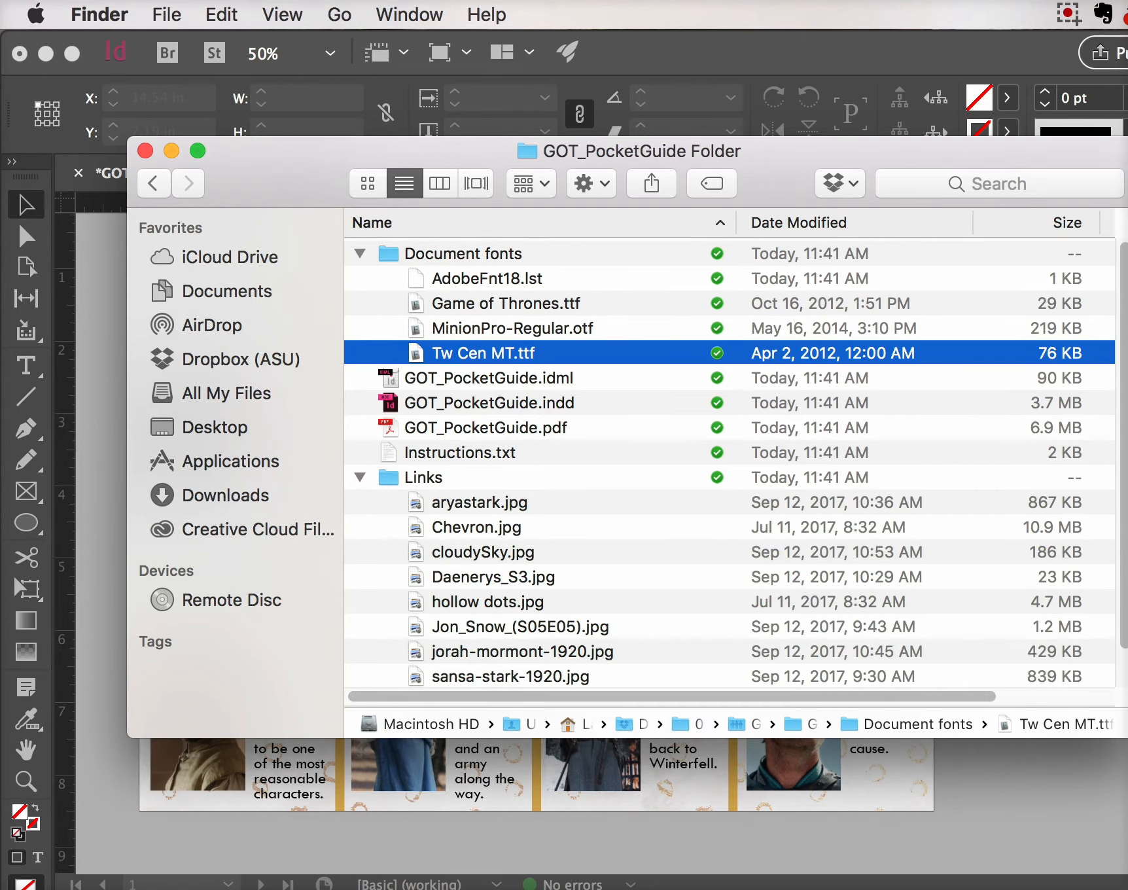
scroll(540, 462, "down", 2)
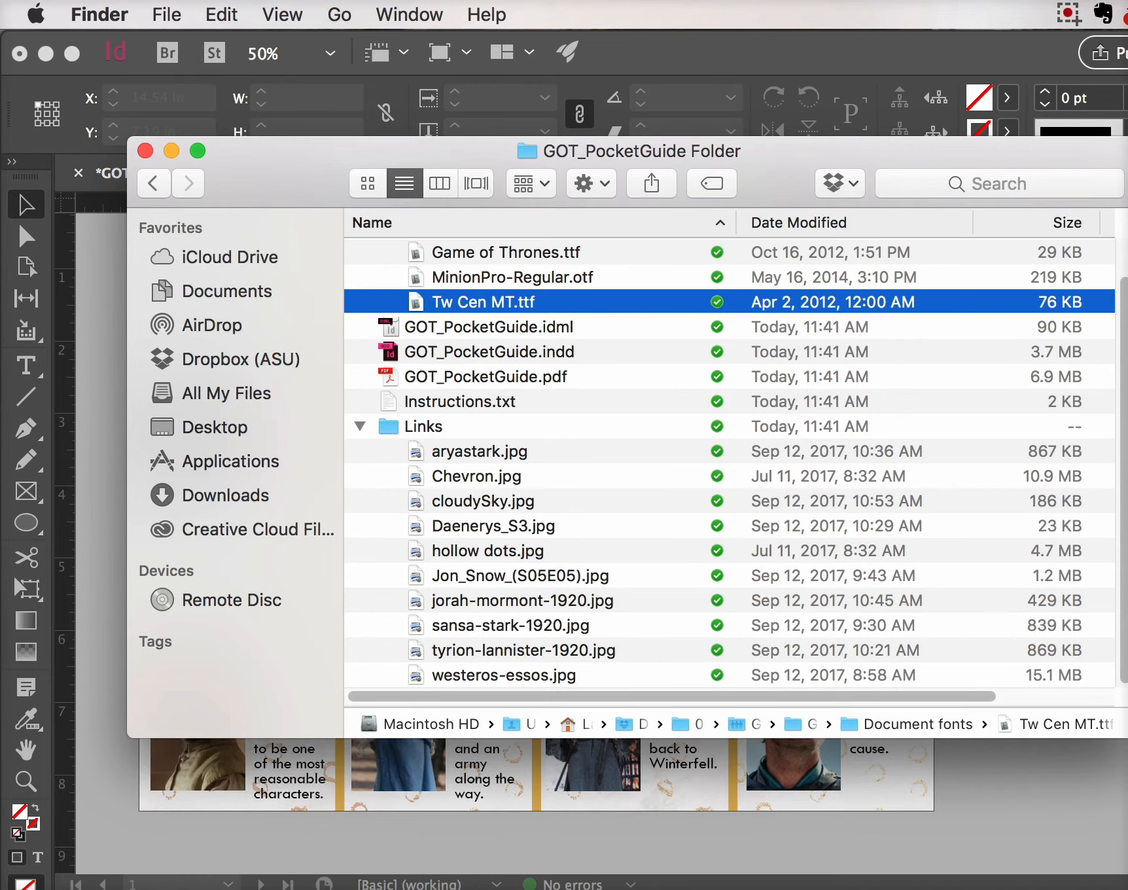
left_click(424, 427)
left_click(483, 501)
left_click(487, 551)
left_click(520, 576)
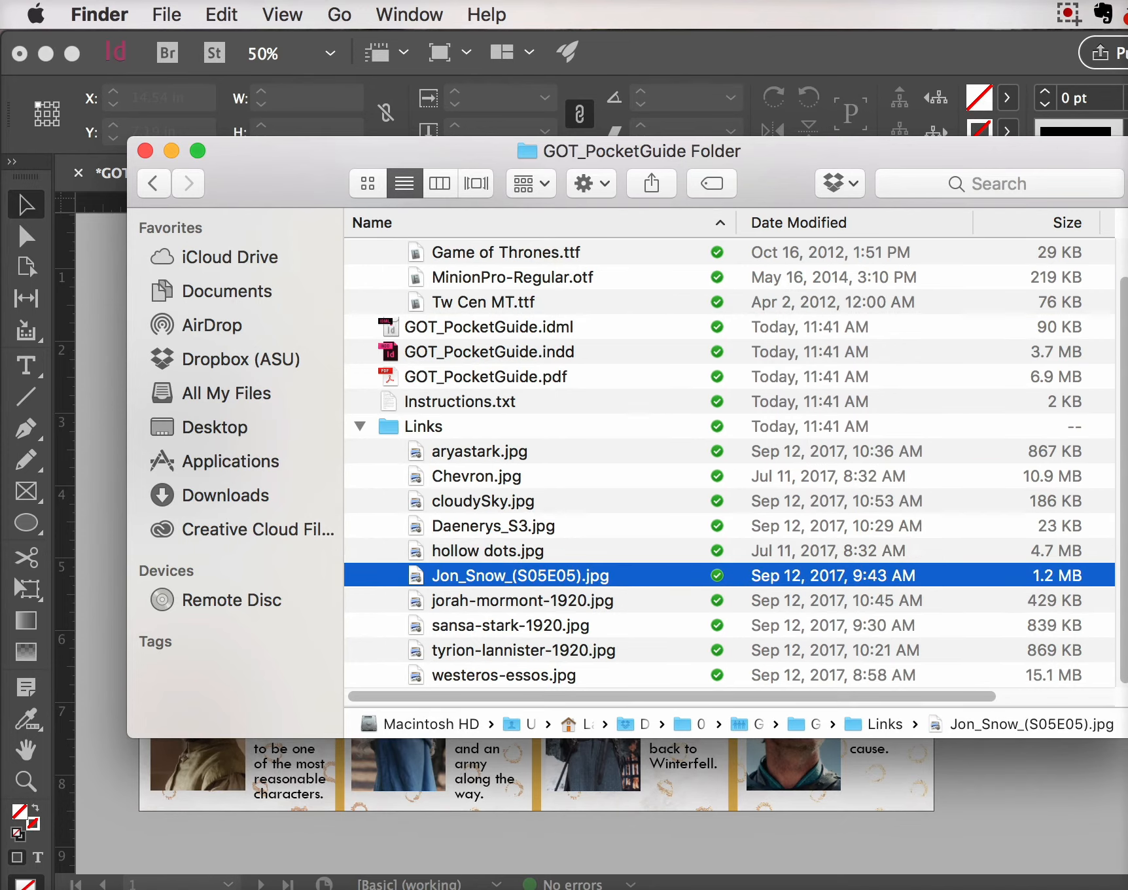
left_click(146, 151)
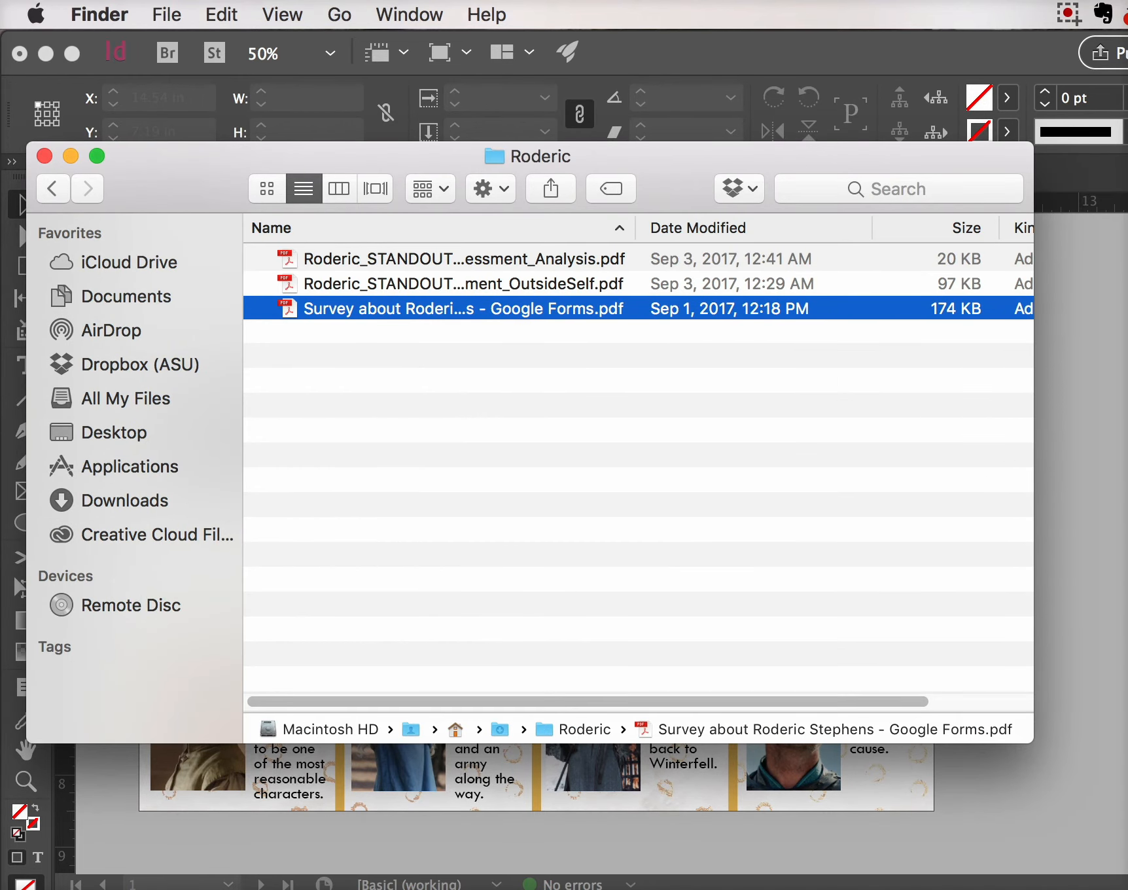
key("super+Tab")
Export the guide as Adobe PDF (Print), overwriting the existing GOT_PocketGuide.pdf
left_click(220, 14)
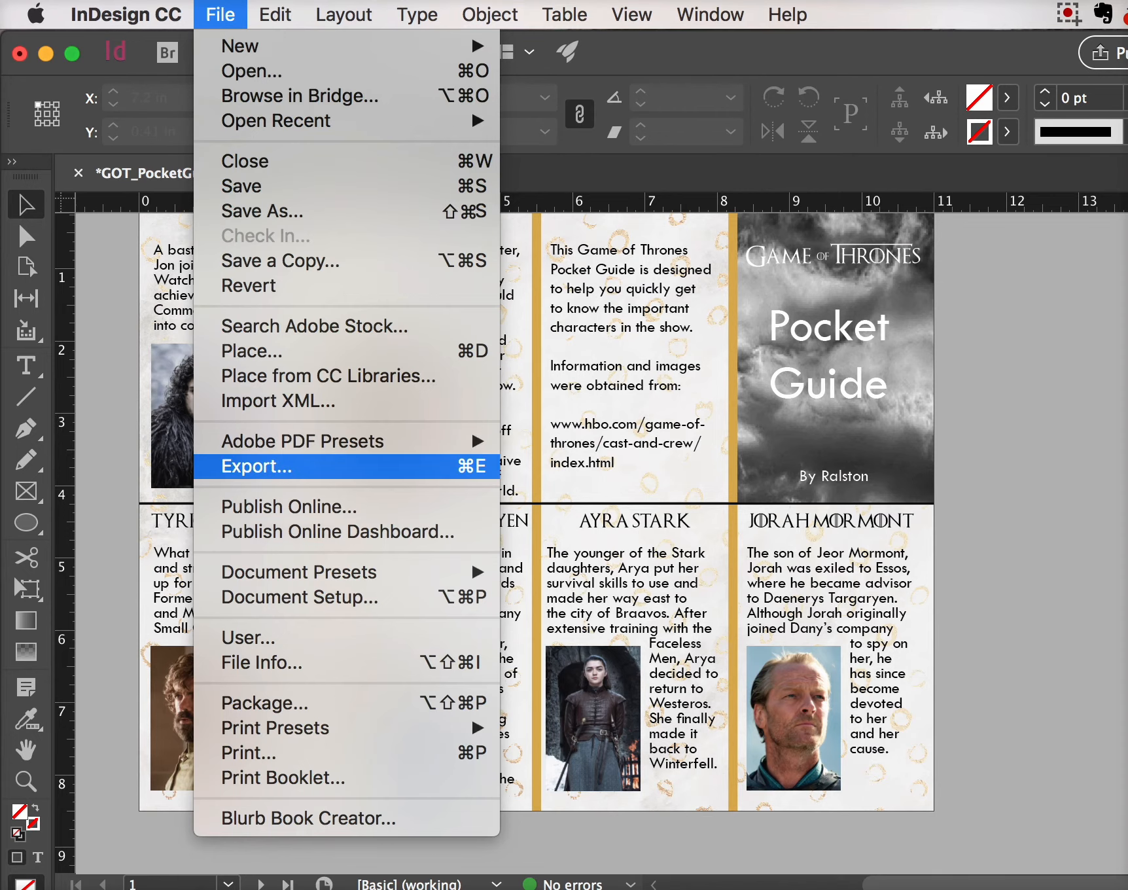
key("Return")
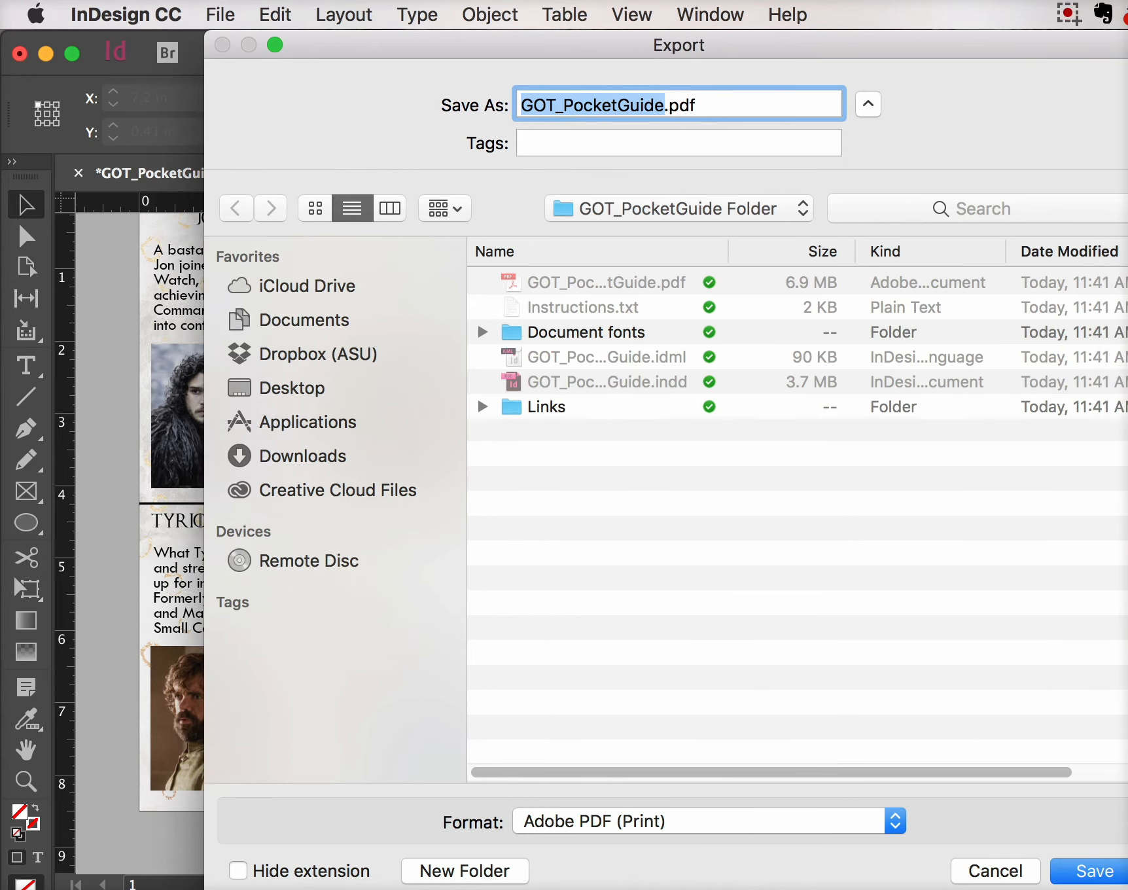
left_click(709, 821)
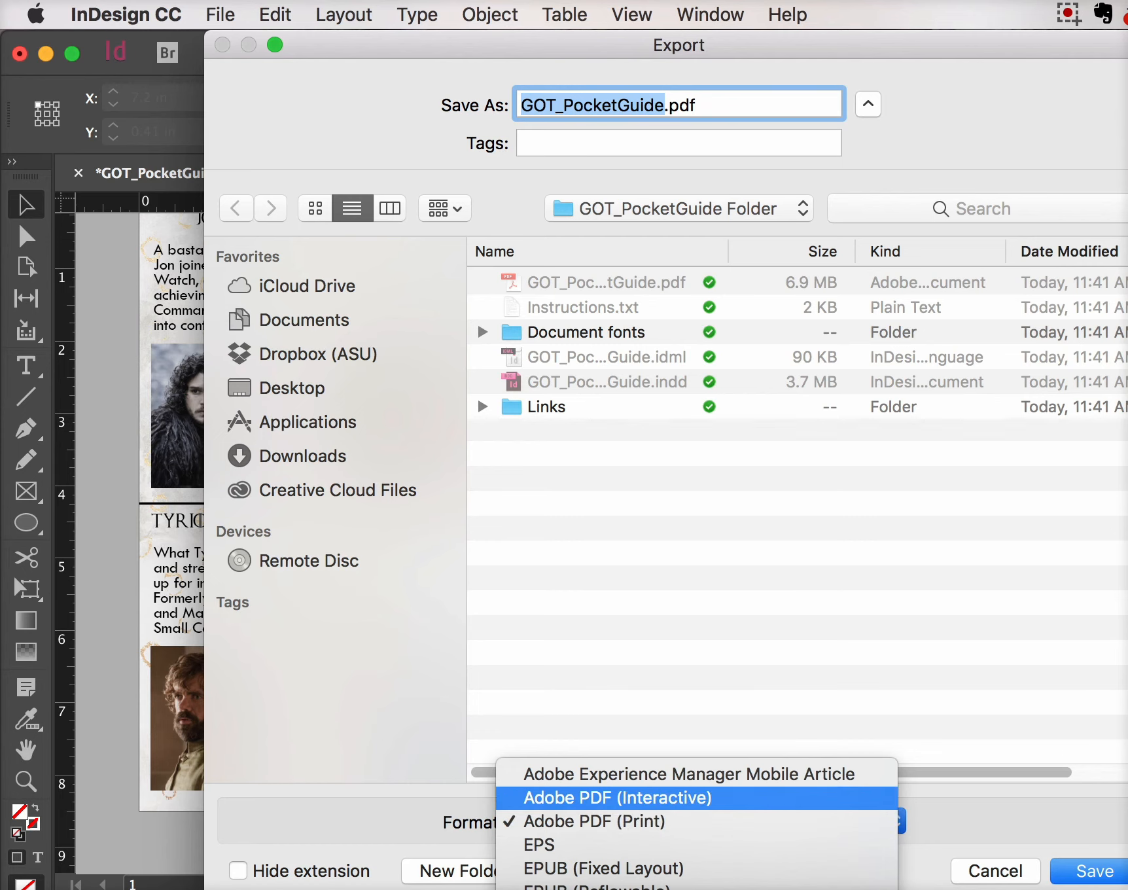
key("Down")
key("Return")
key("Return")
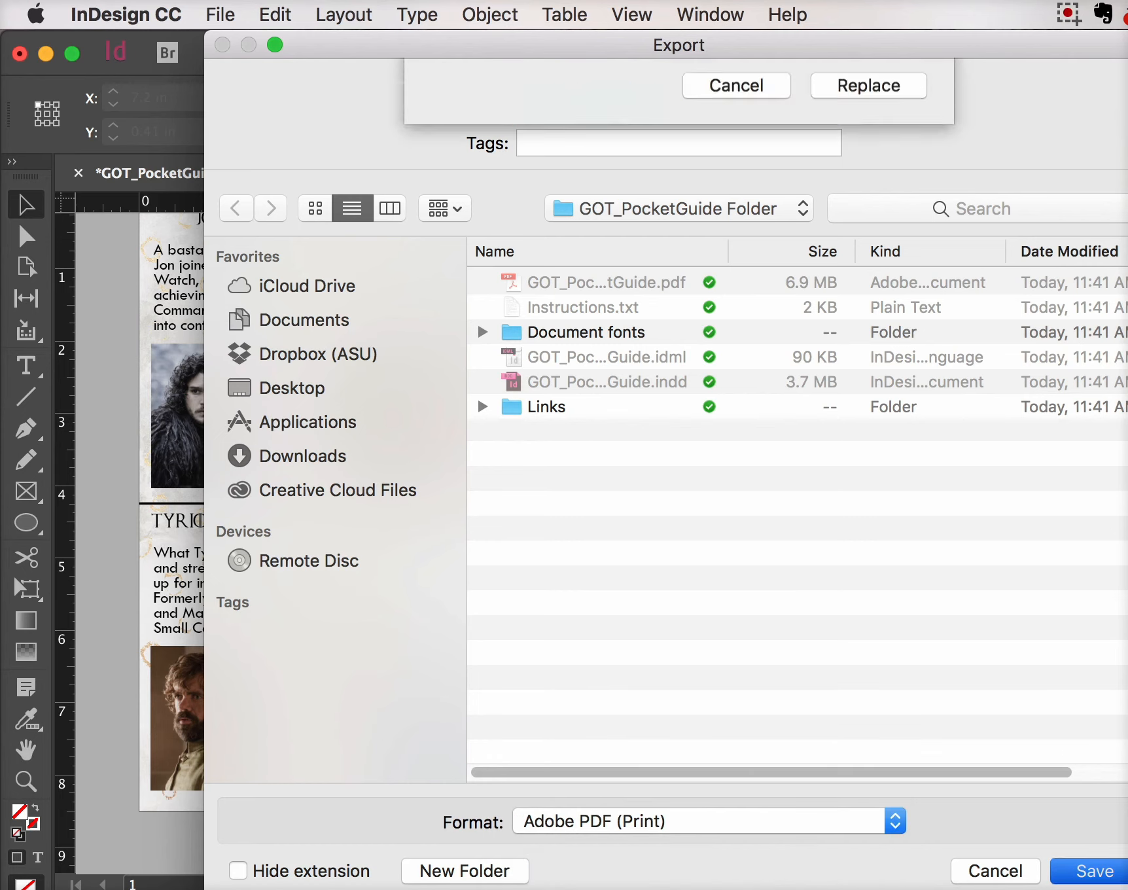
left_click(869, 218)
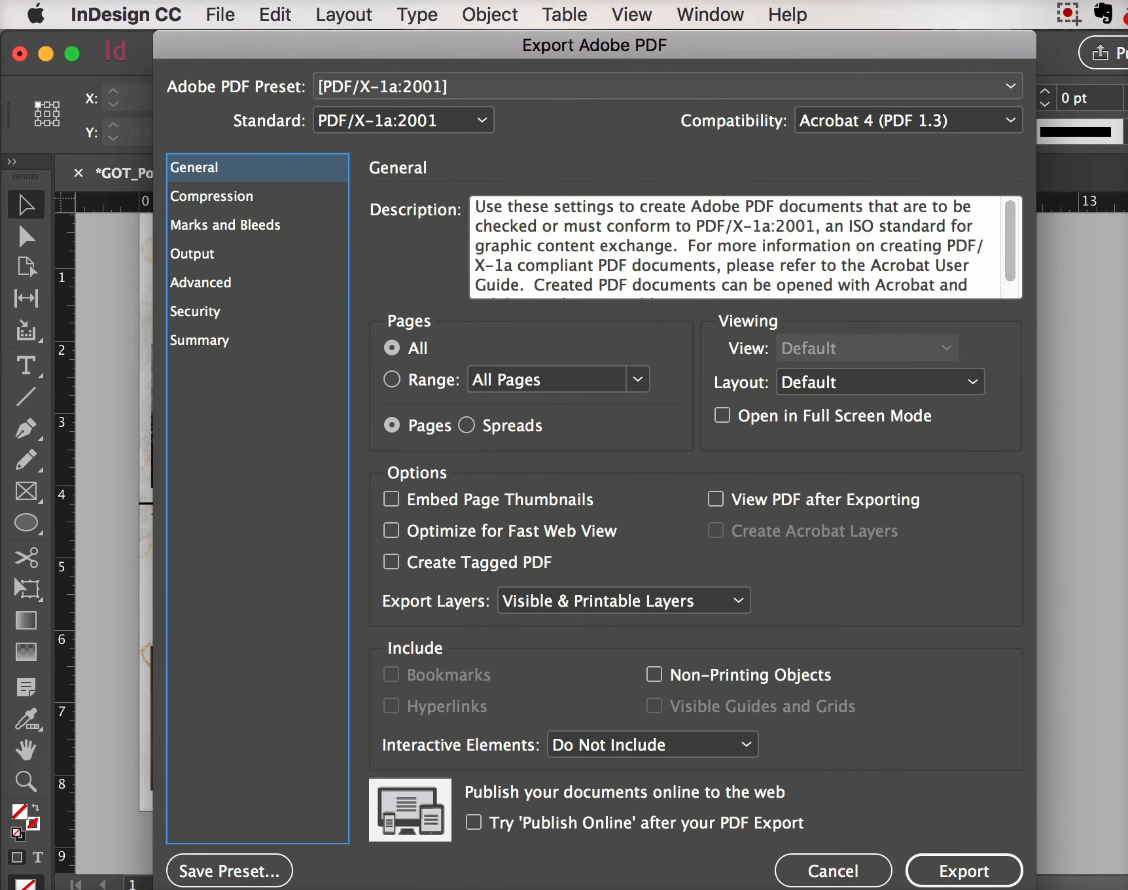
Export using the [PDF/X-1a:2001] preset with crop marks and the document's bleed settings
left_click(667, 87)
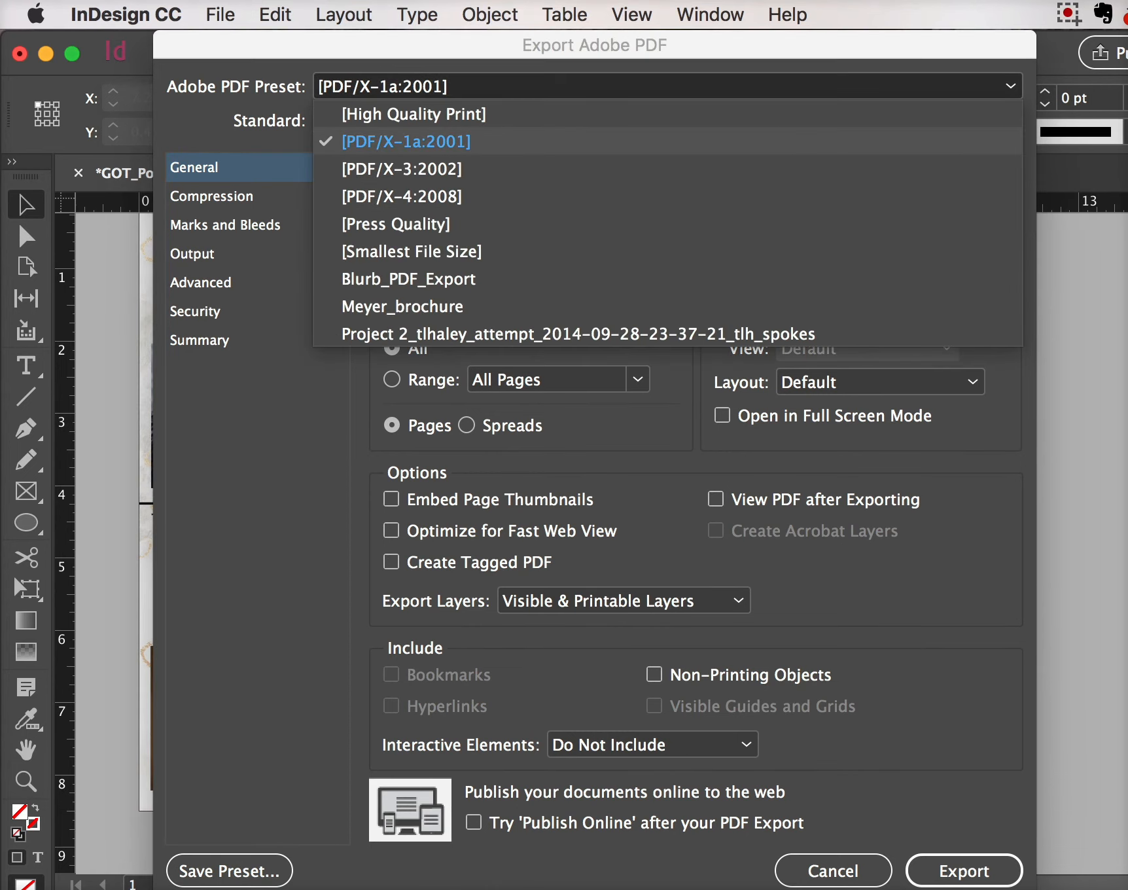
left_click(406, 141)
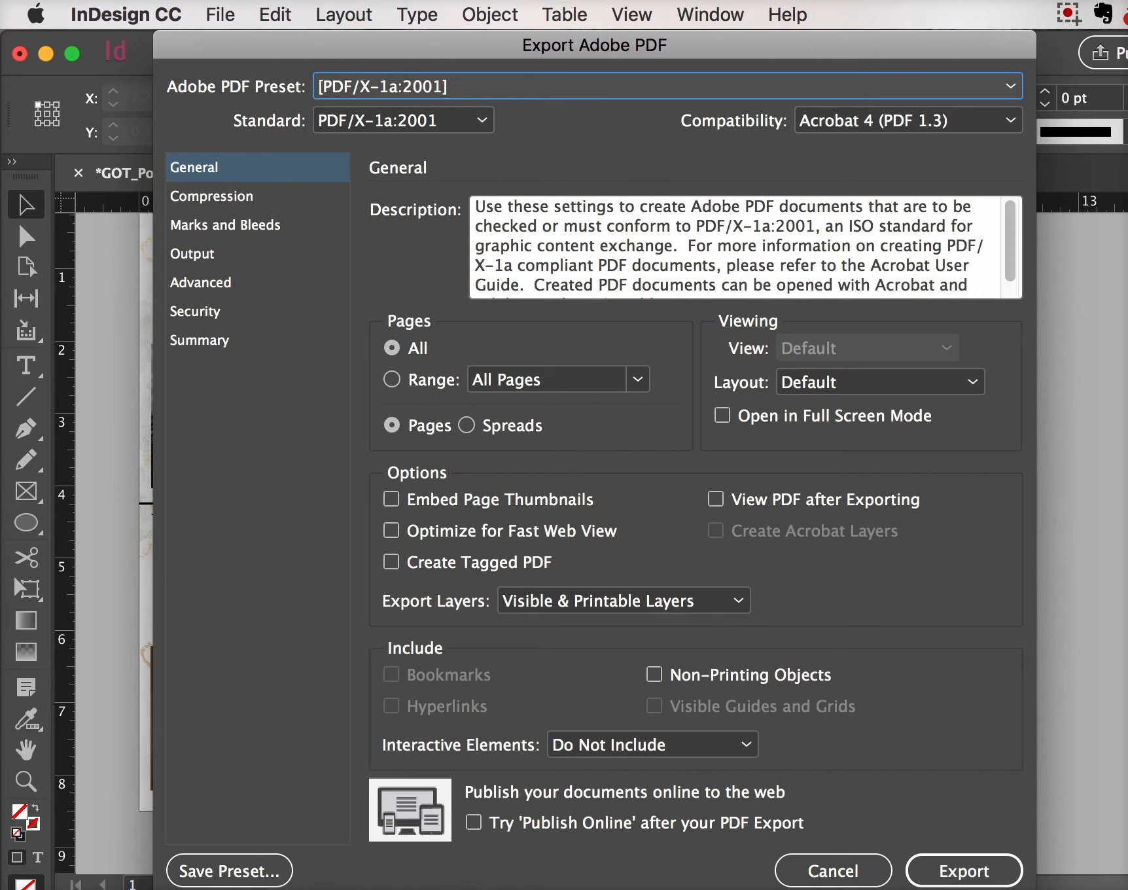
left_click(225, 225)
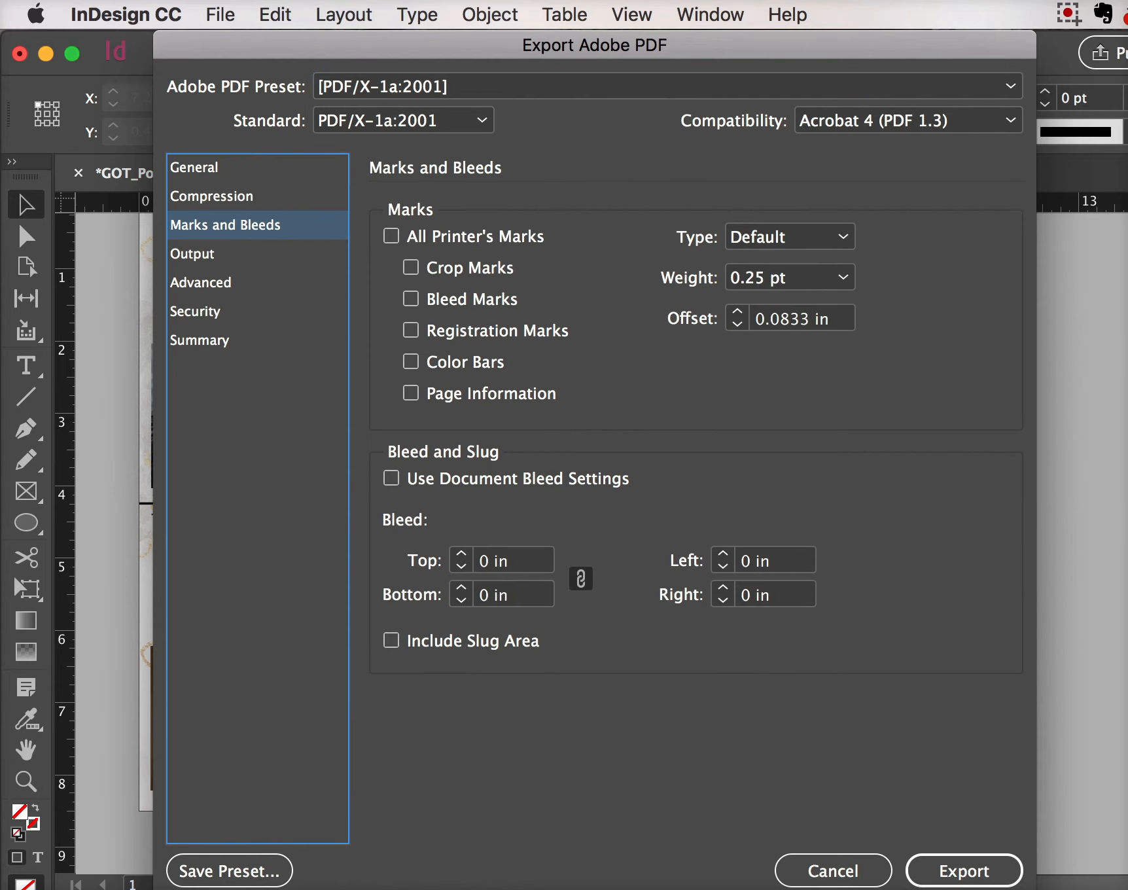
left_click(411, 267)
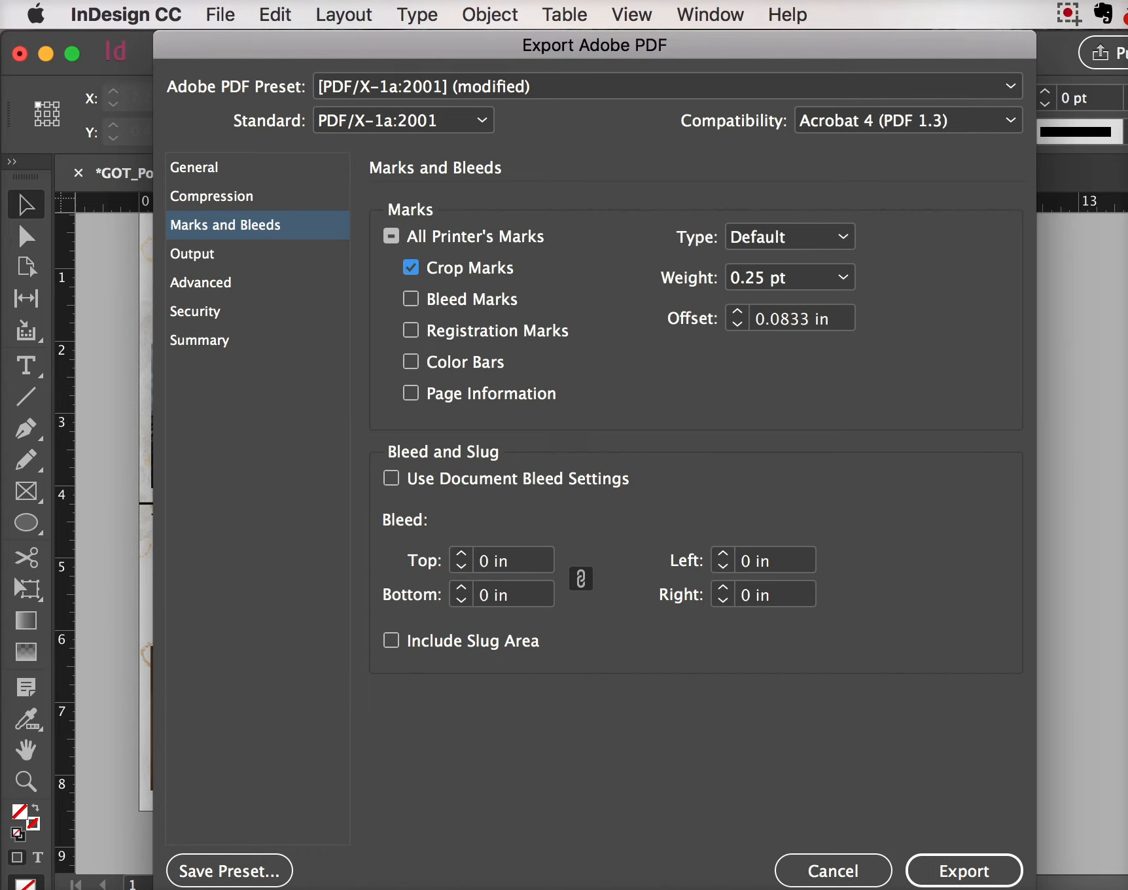
left_click(391, 479)
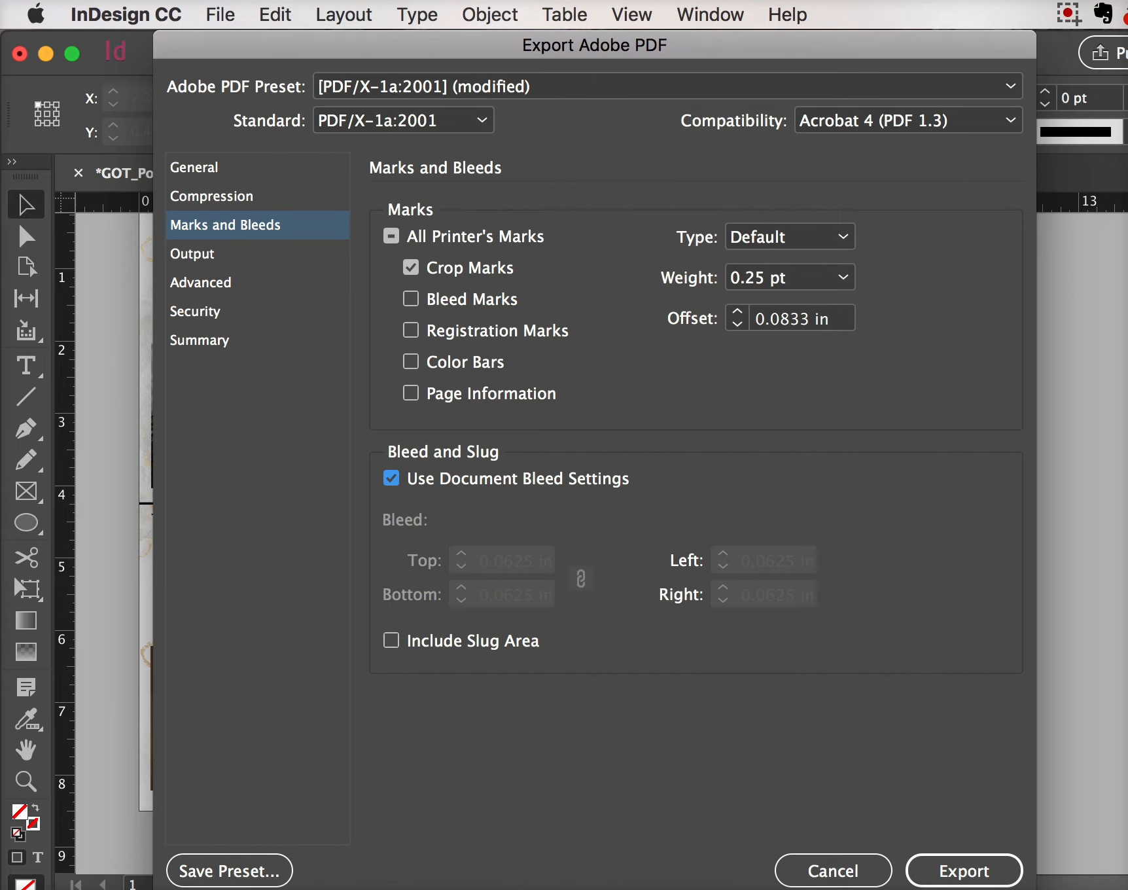
left_click(964, 871)
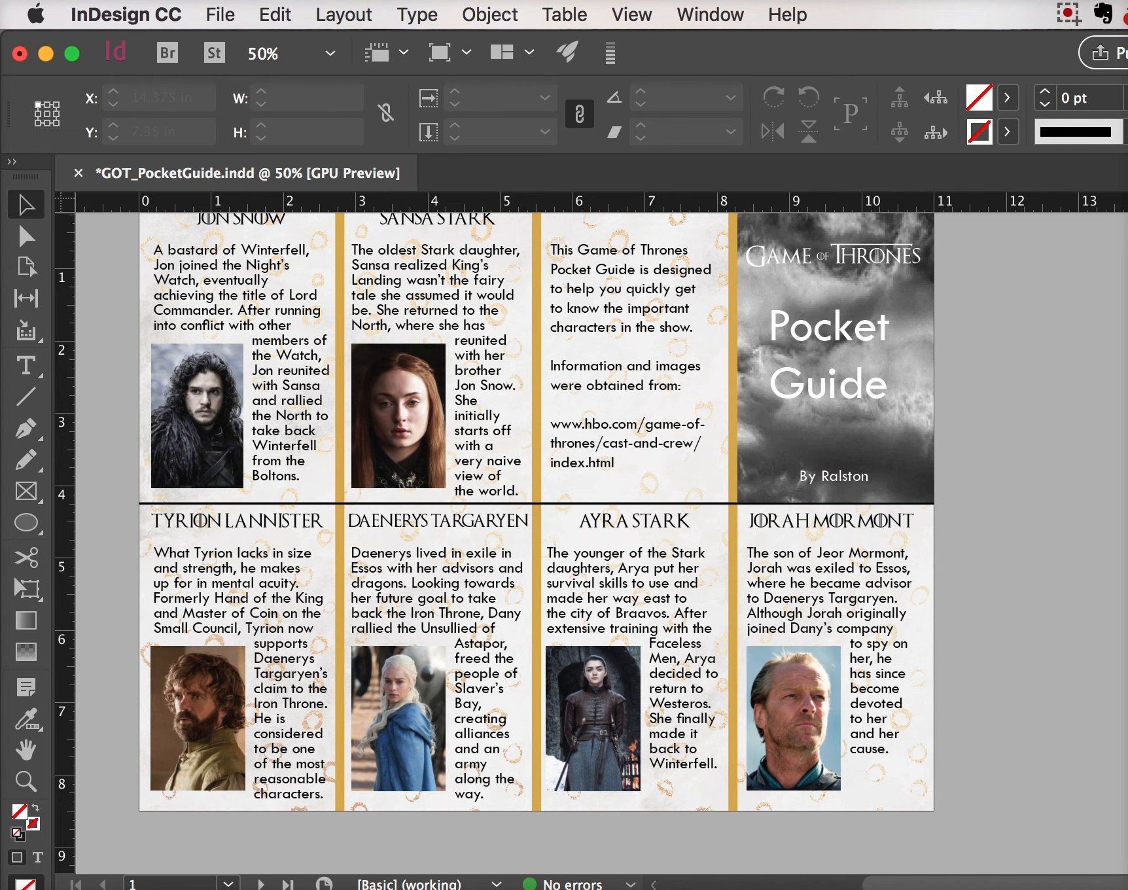
In Finder, search This Mac and open GOT_PocketGuide Folder to see the updated 8.1 MB PDF
key("super+h")
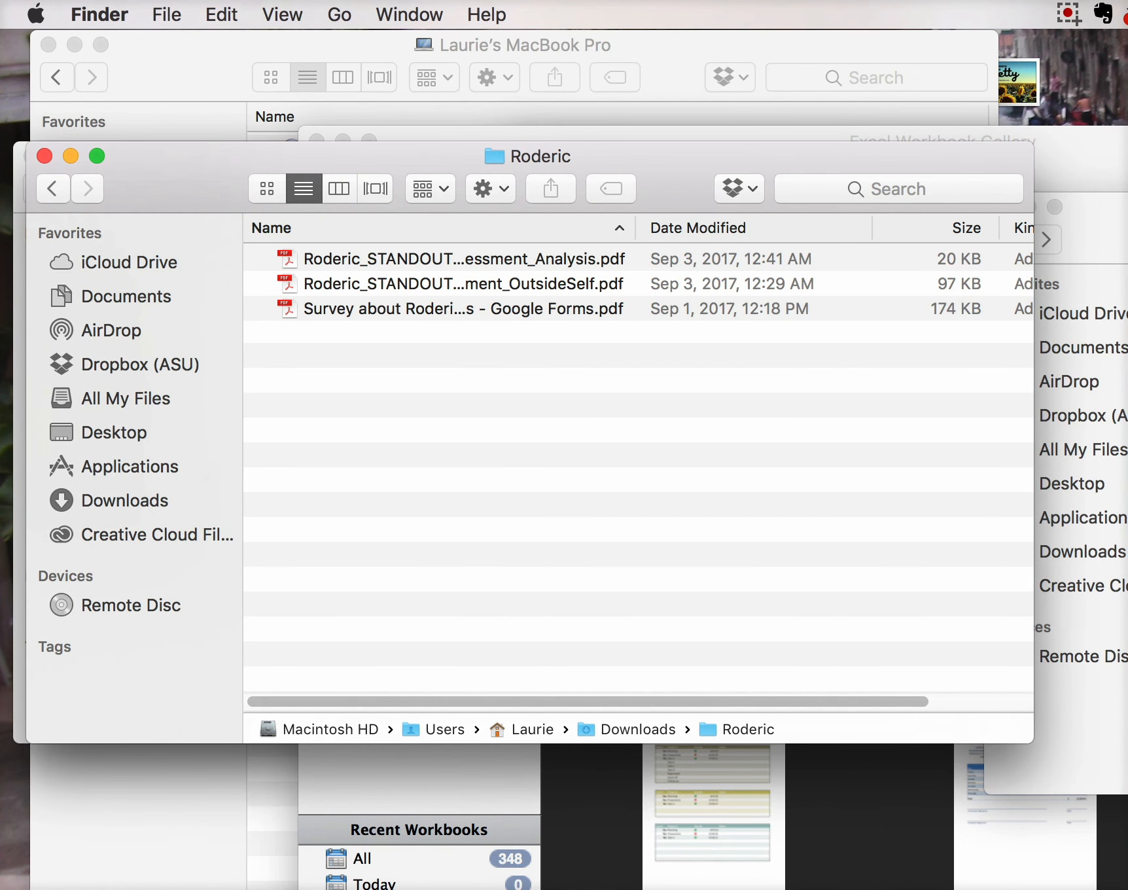
key("super+m")
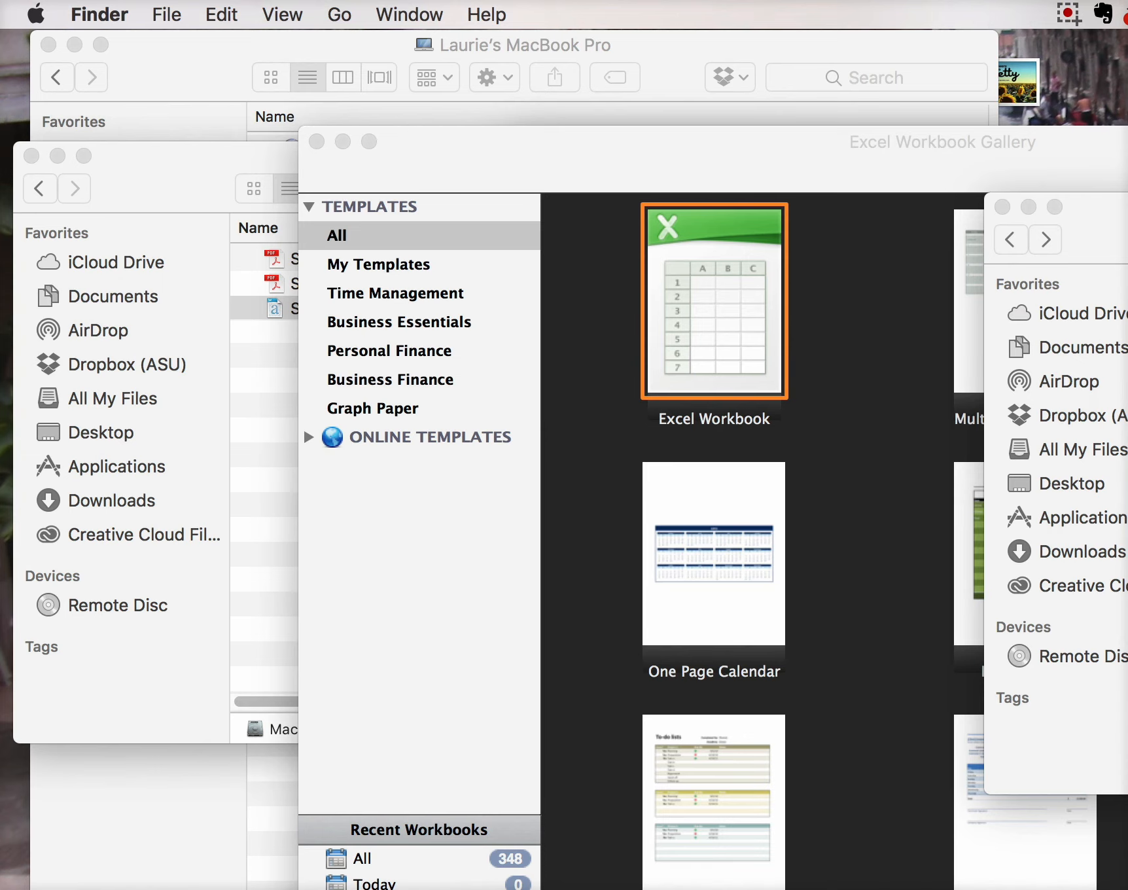
left_click_drag(1122, 208, 918, 157)
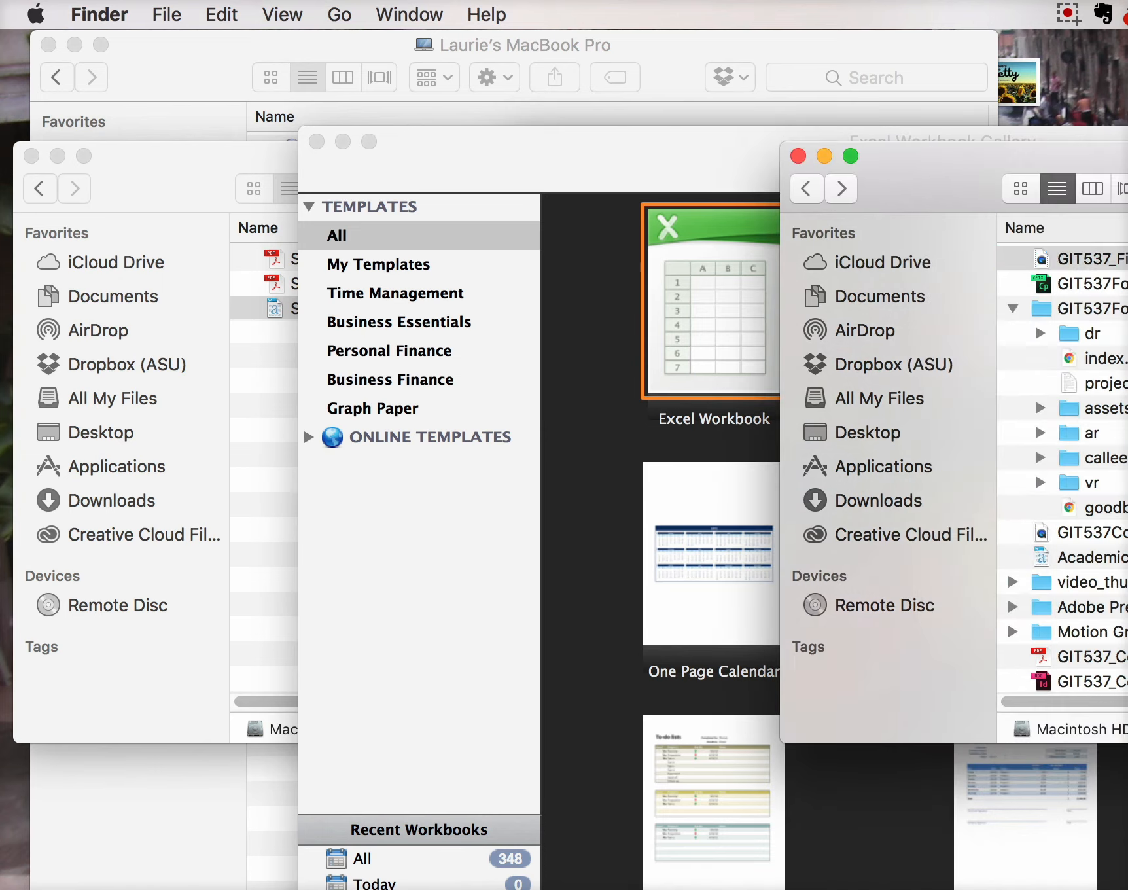
key("super+f")
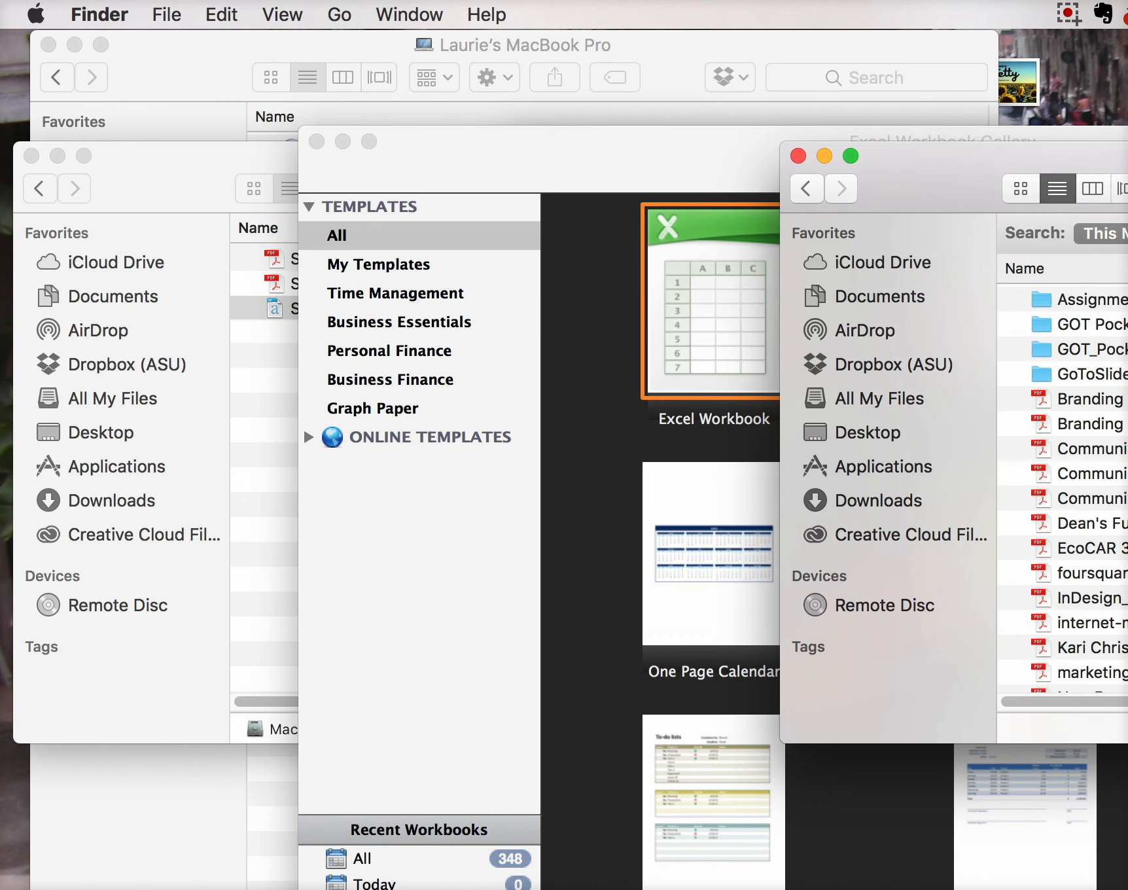
left_click(1092, 348)
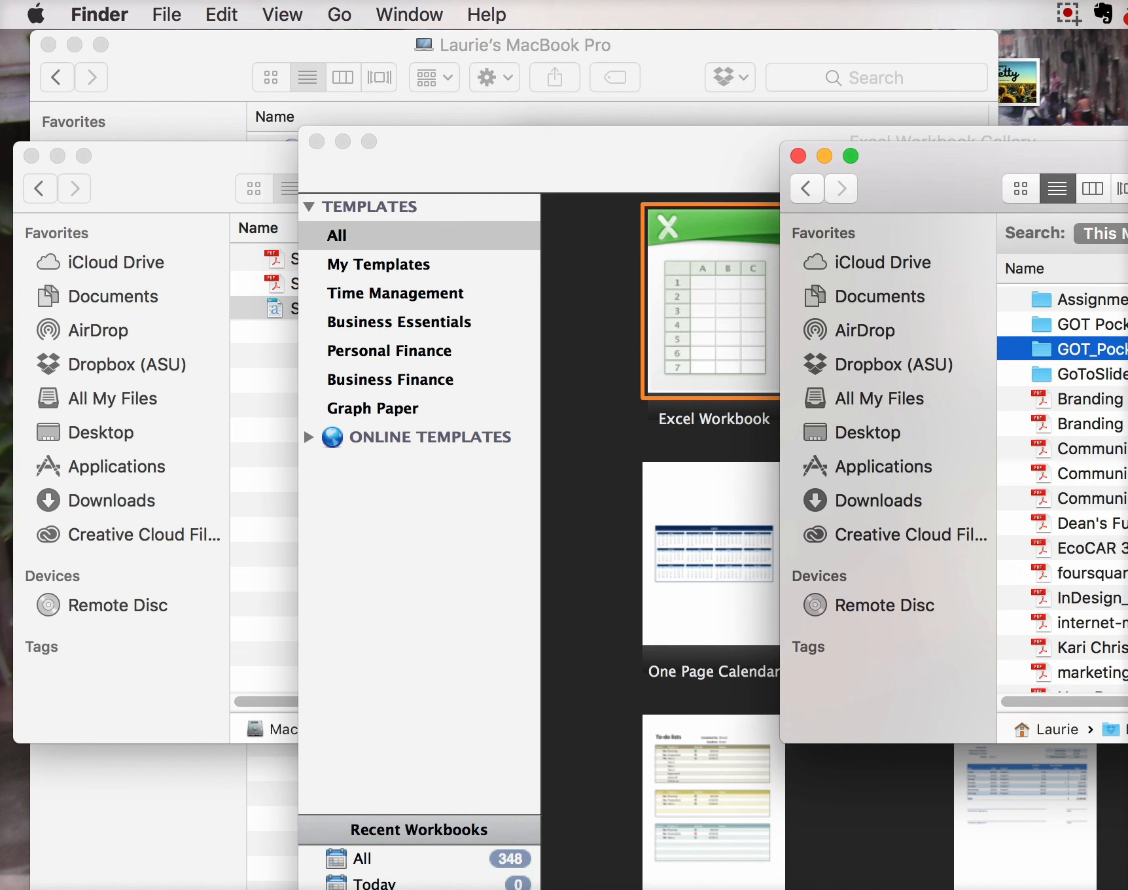
double_click(1093, 349)
left_click_drag(1047, 156, 407, 153)
scroll(743, 464, "up", 2)
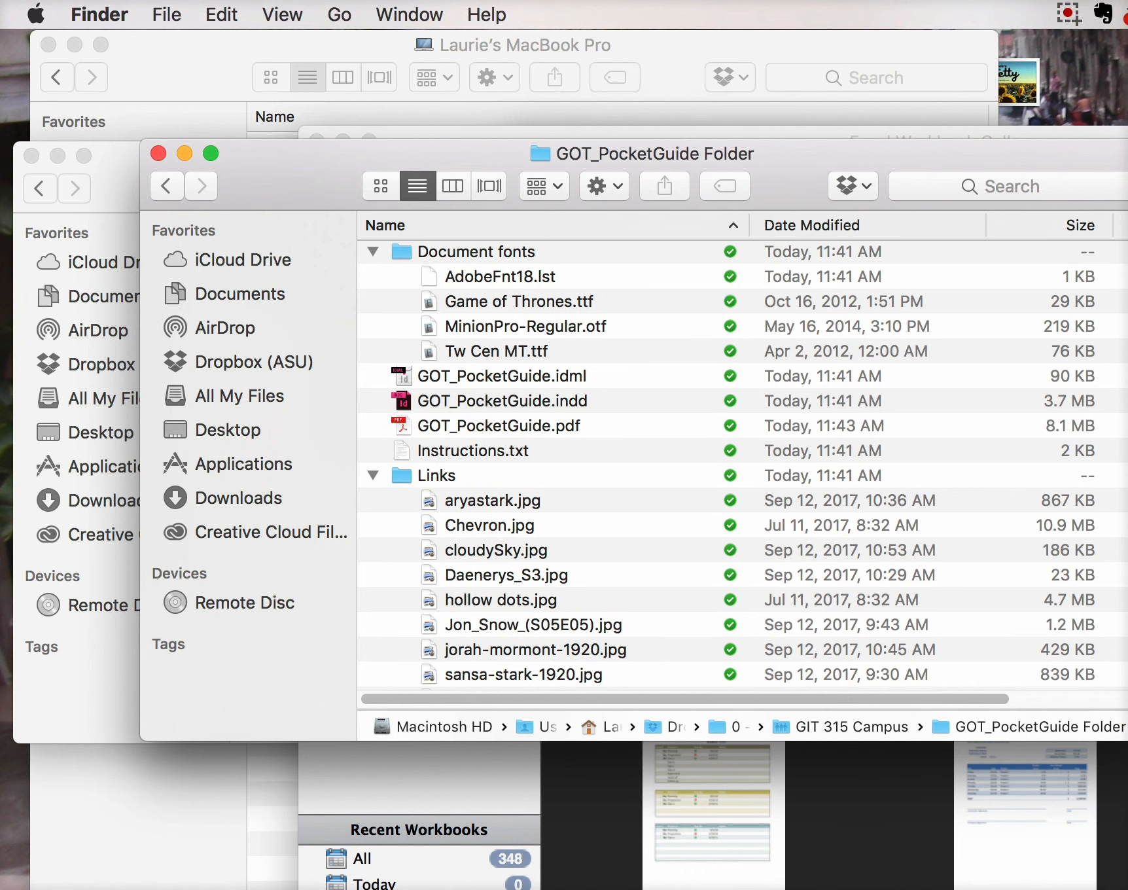
Open the exported GOT_PocketGuide.pdf in Acrobat Pro DC to check its crop marks
double_click(498, 426)
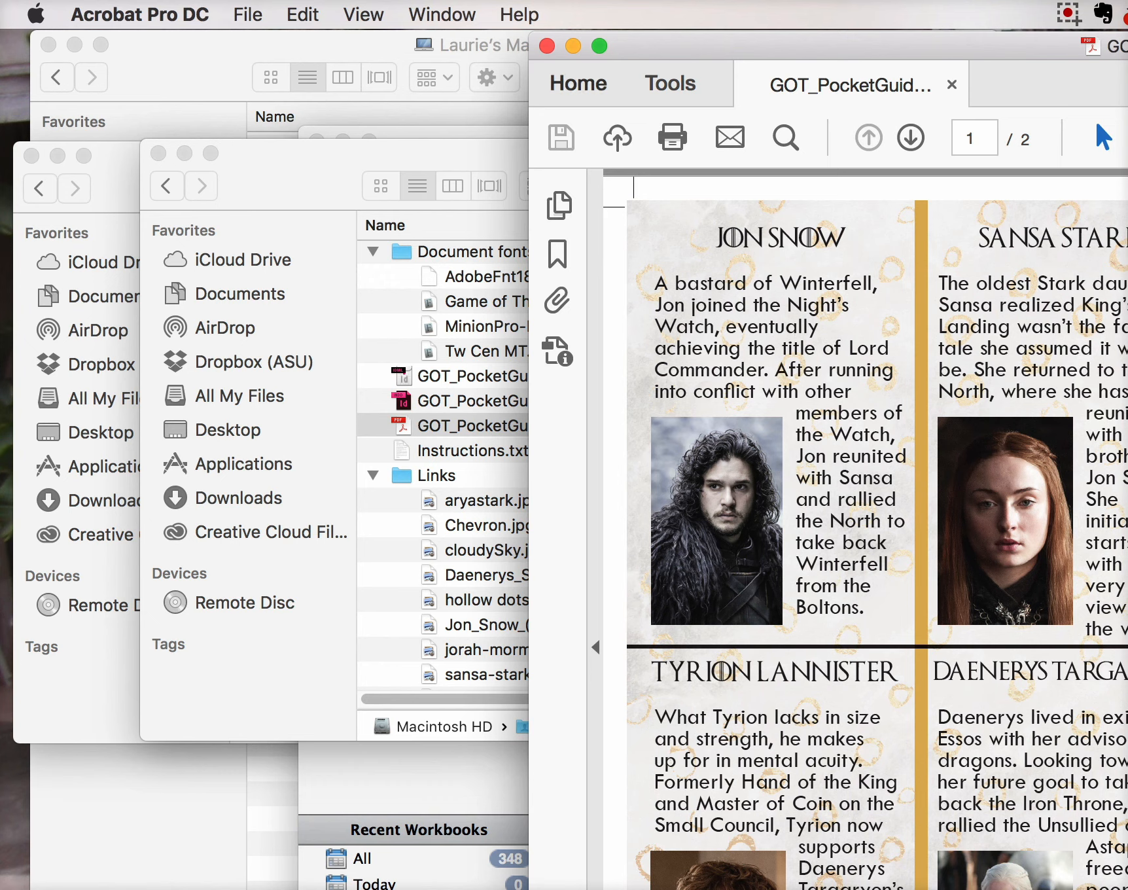
left_click(1069, 13)
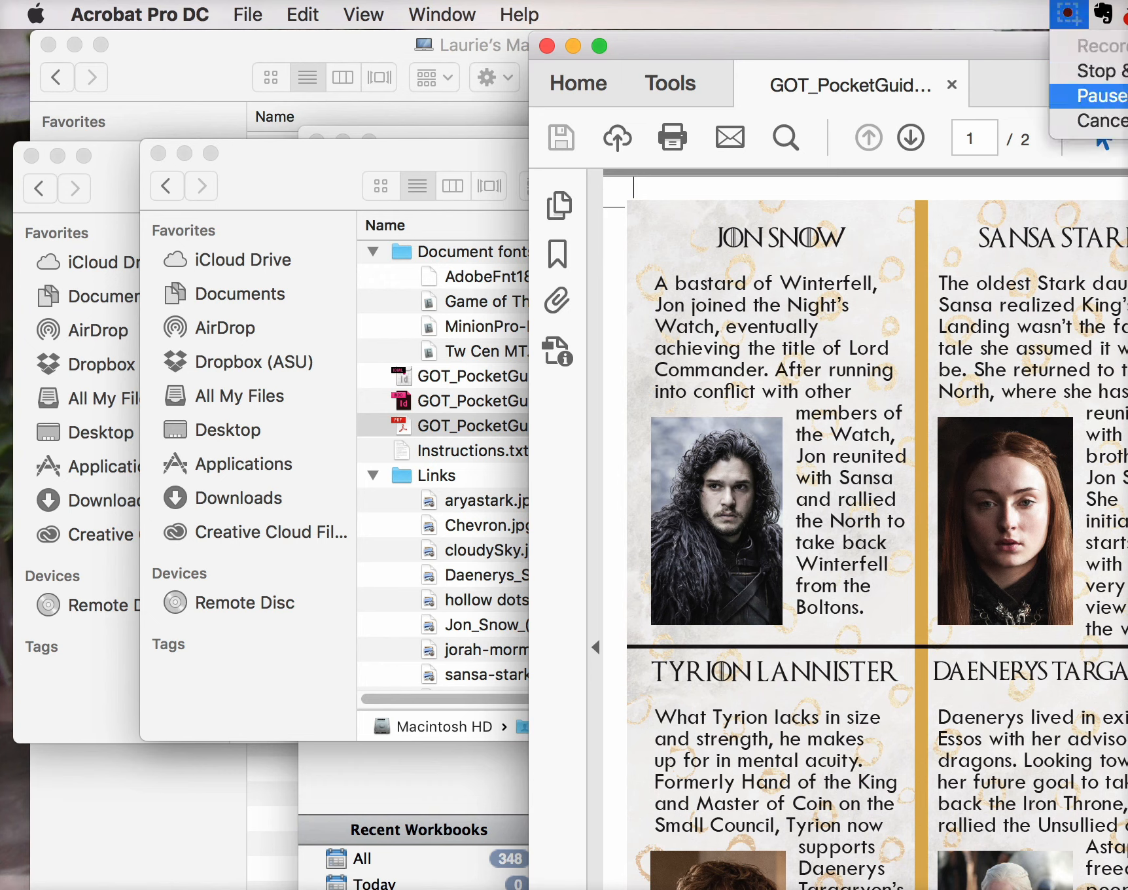